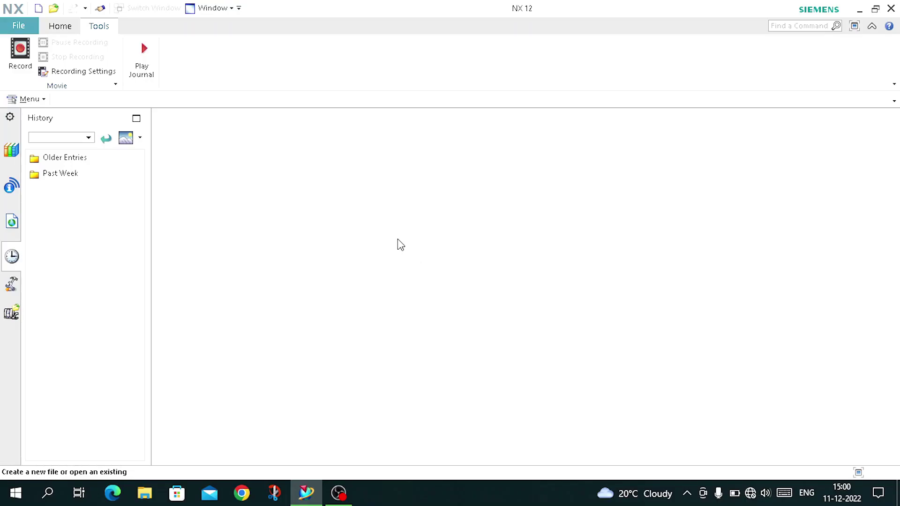
- Switch the ribbon to the Home tab to show file and setup commands
left_click(66, 28)
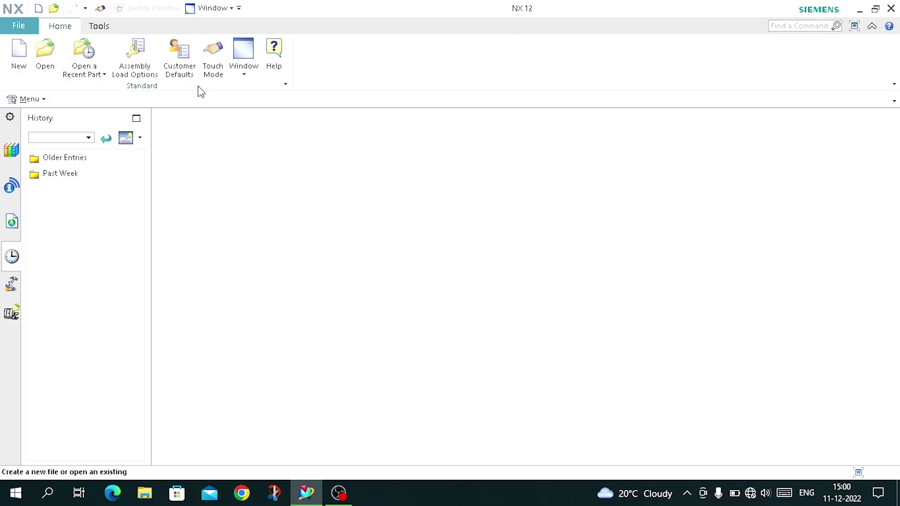
- Open Customer Defaults, browse the category tree, and view the Units System options
left_click(175, 59)
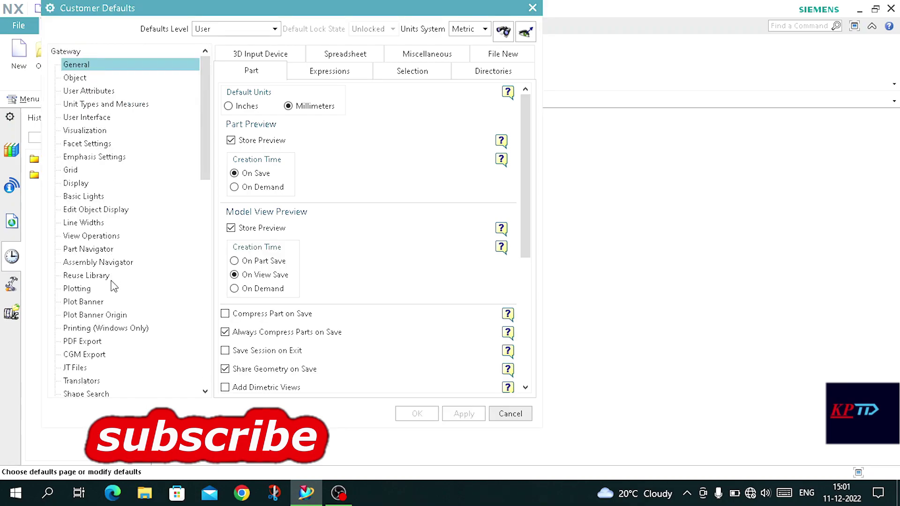
scroll(112, 328, "down", 5)
scroll(117, 382, "down", 1)
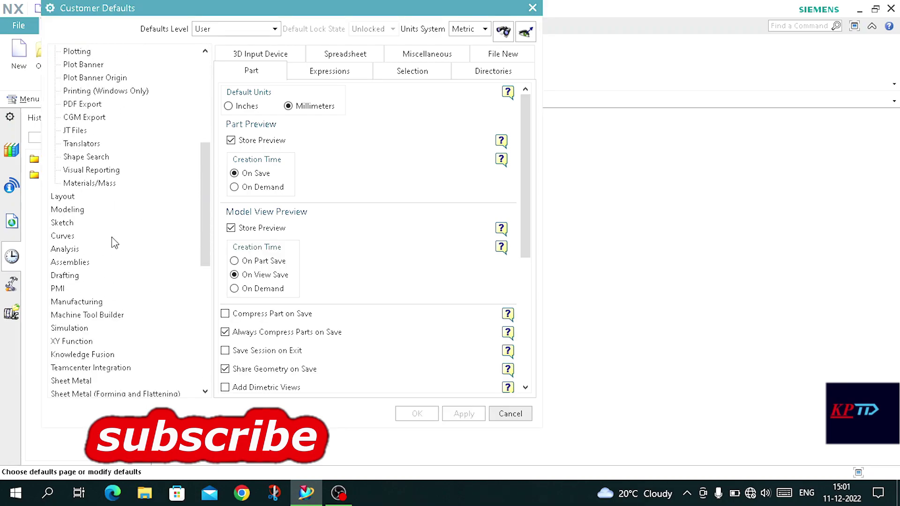
scroll(117, 391, "down", 4)
scroll(117, 396, "down", 1)
scroll(117, 396, "down", 3)
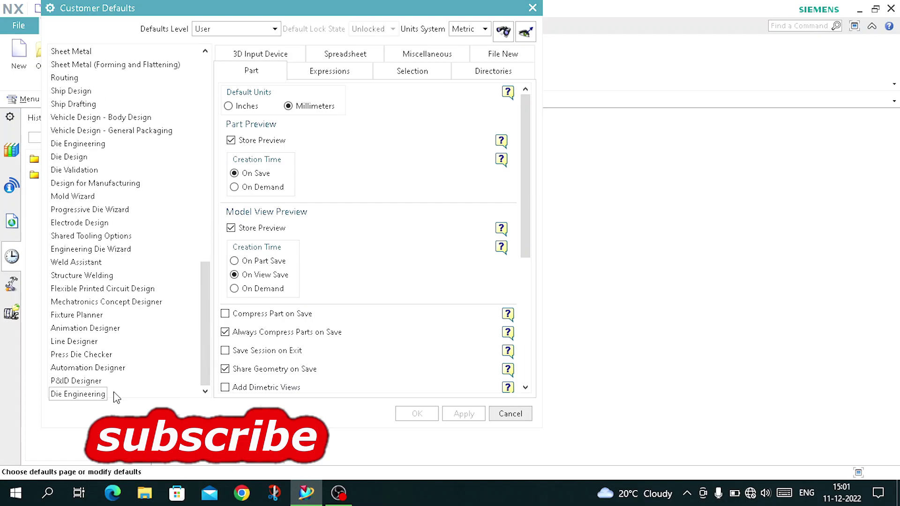
scroll(115, 300, "up", 4)
scroll(114, 291, "up", 2)
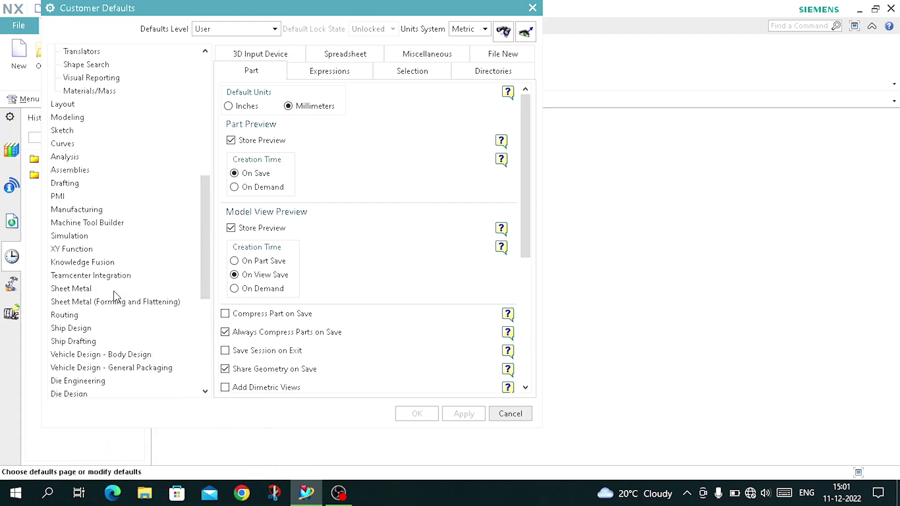
scroll(114, 290, "up", 4)
scroll(117, 297, "up", 5)
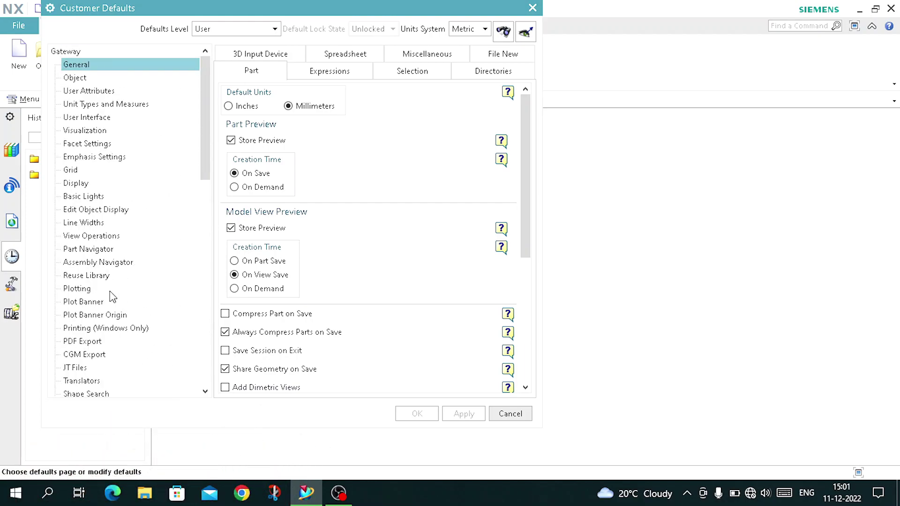
left_click(485, 30)
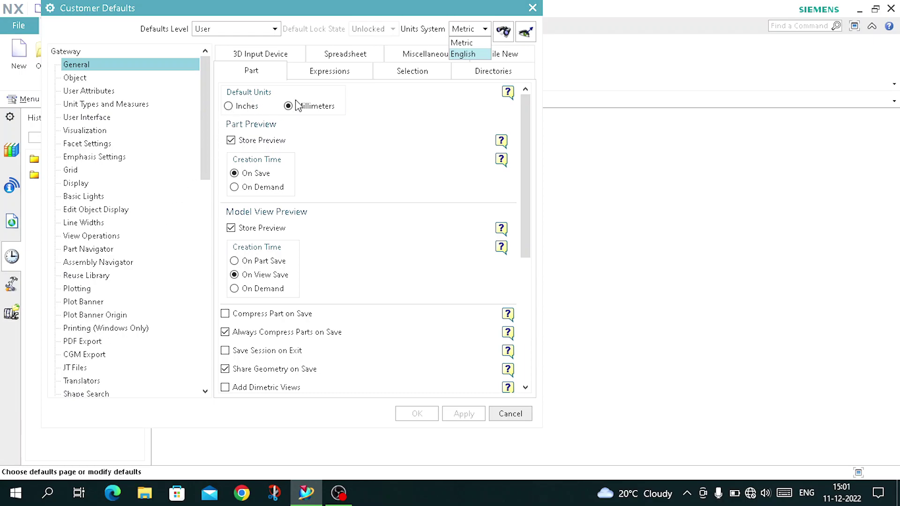
- Keep Metric units with default part units back at Millimeters, then close Customer Defaults
left_click(230, 111)
left_click(230, 107)
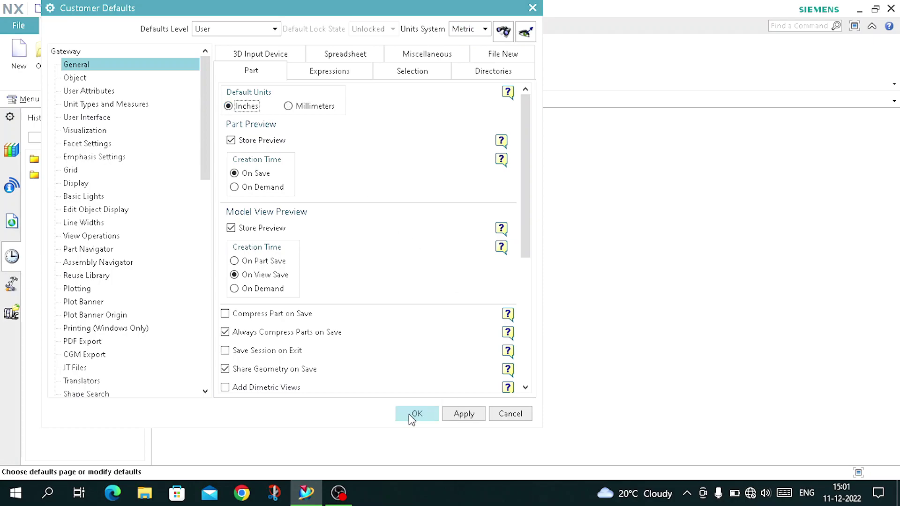
left_click(288, 107)
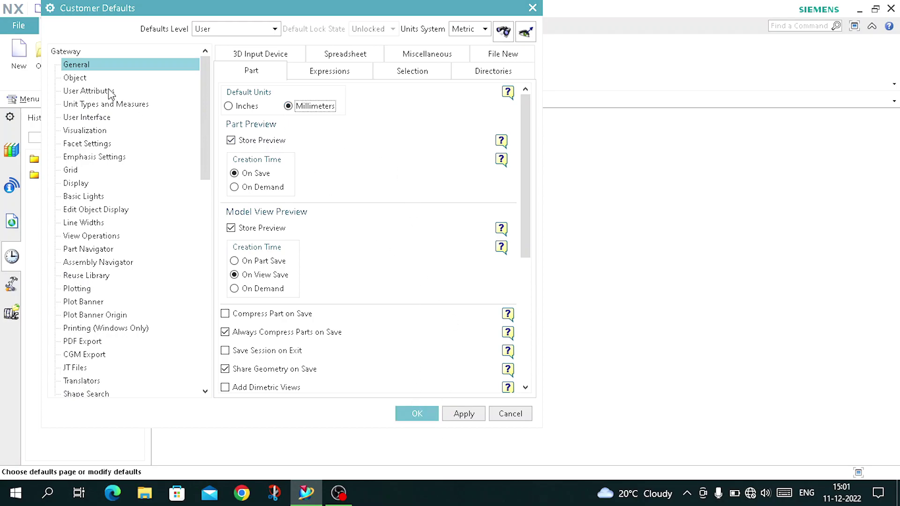
key("Return")
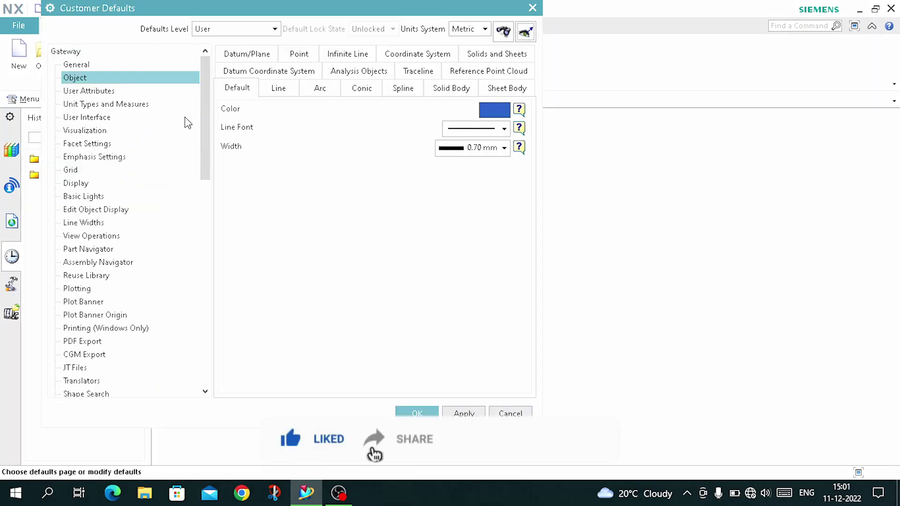
left_click(533, 7)
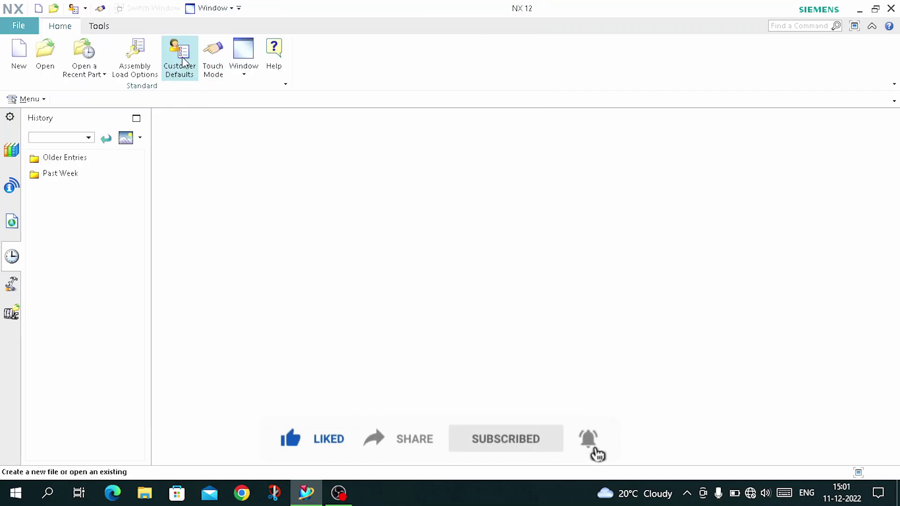
- Create model1.prt from the Model template in millimetres
left_click(6, 51)
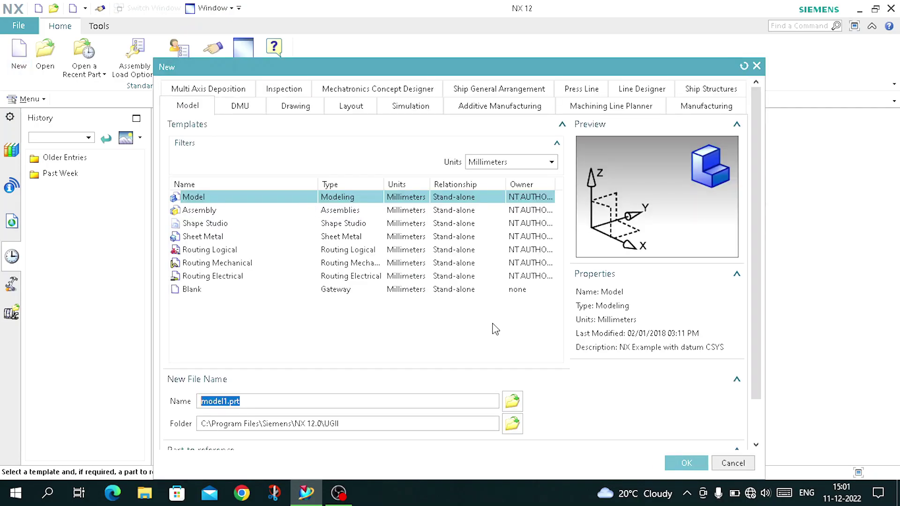
left_click(687, 464)
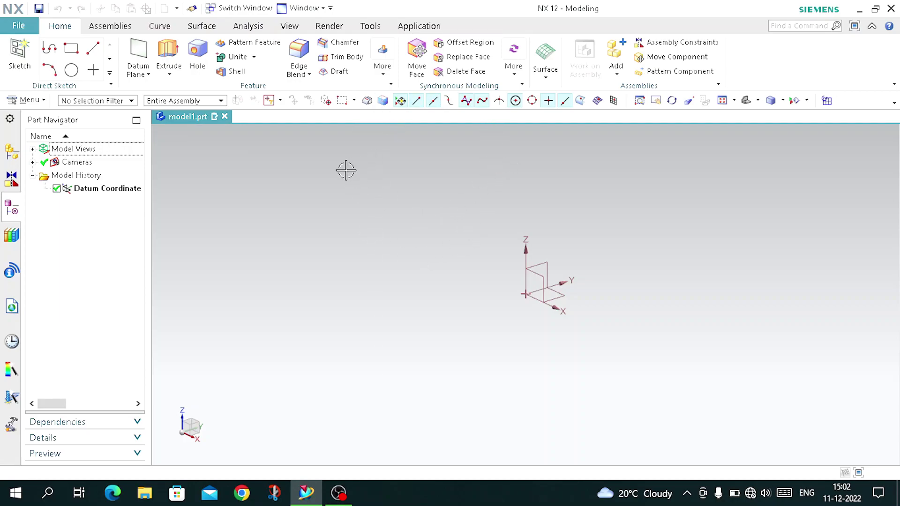
left_click(19, 26)
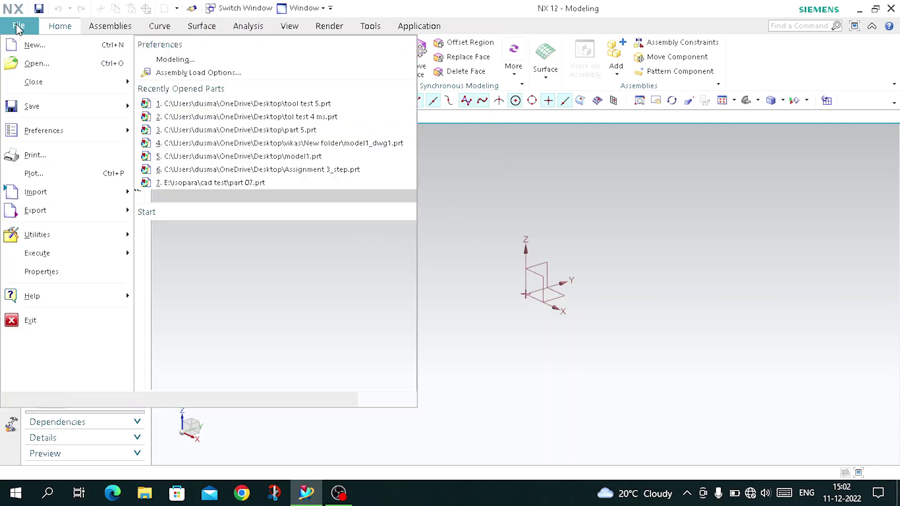
left_click(52, 277)
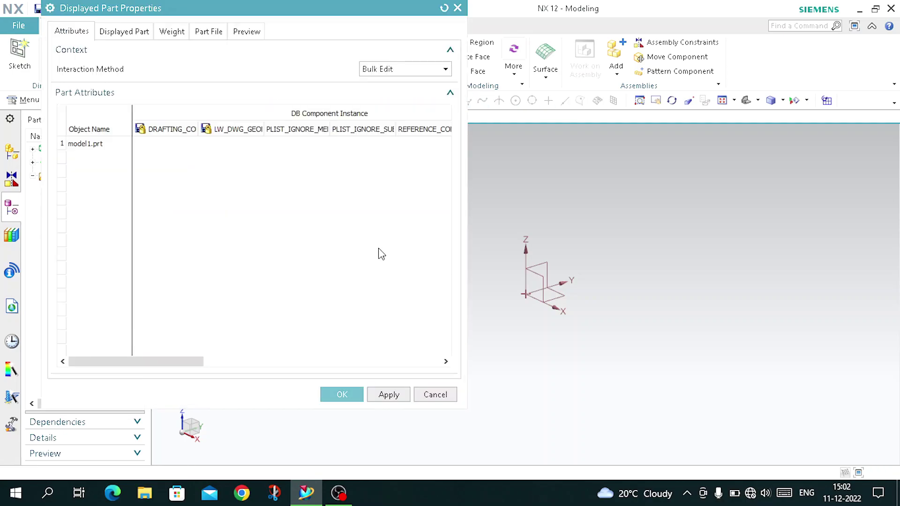
left_click(144, 36)
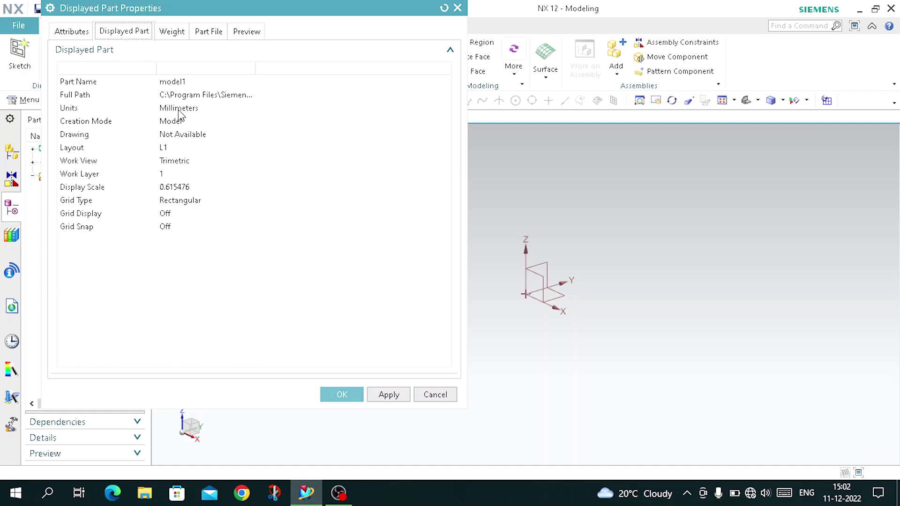
left_click(172, 31)
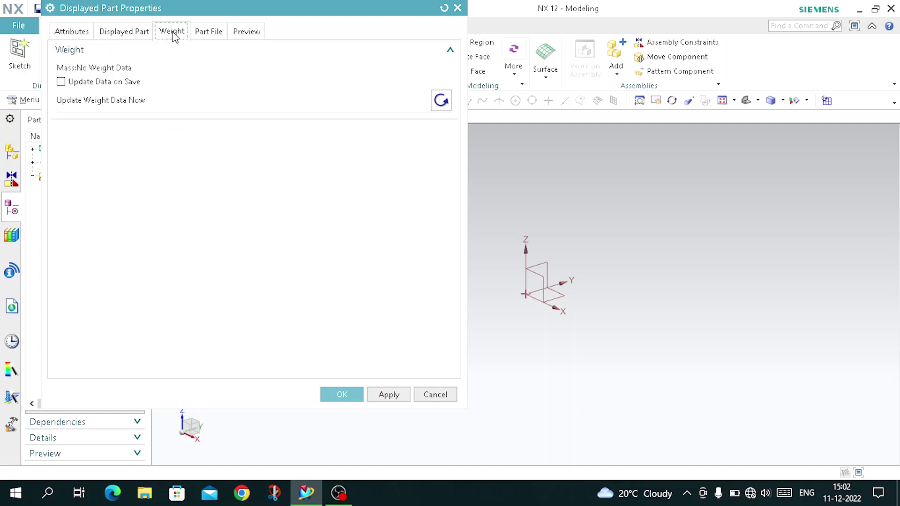
left_click(206, 36)
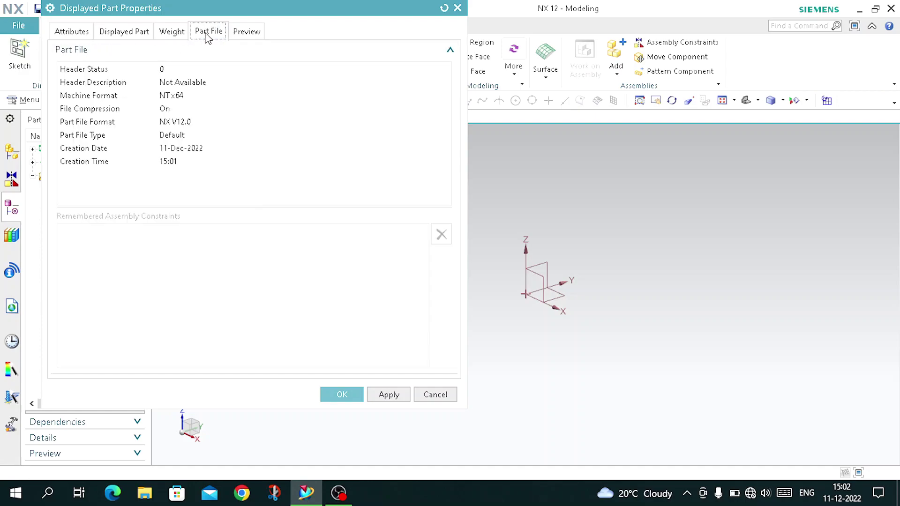
left_click(238, 35)
left_click(140, 40)
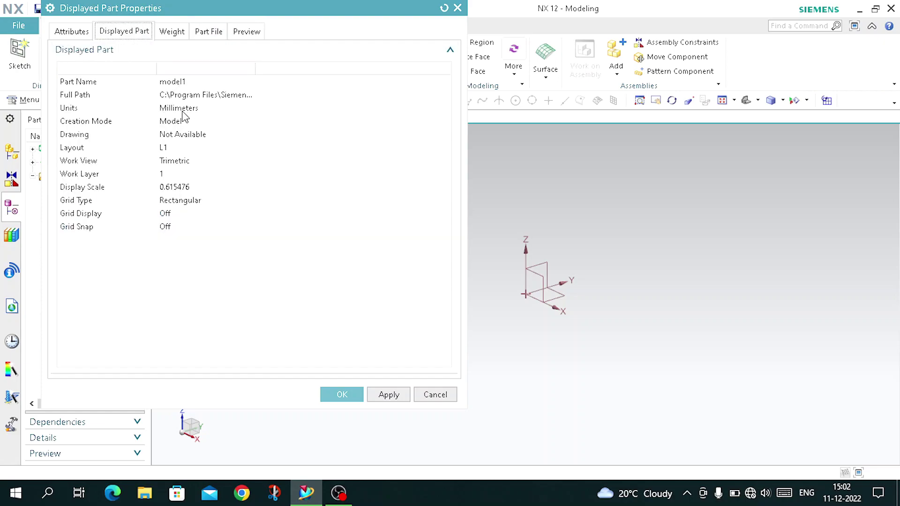
left_click(438, 396)
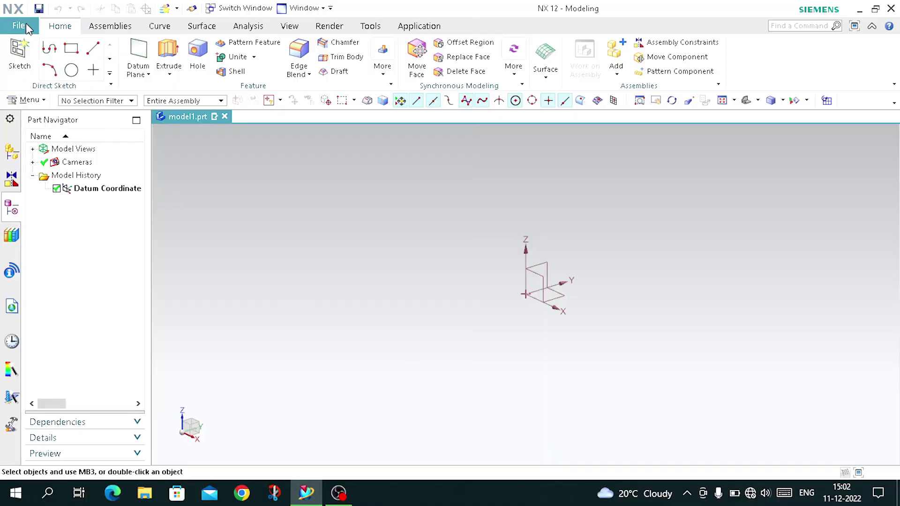
- Open the Units Manager from Menu > Tools
left_click(24, 30)
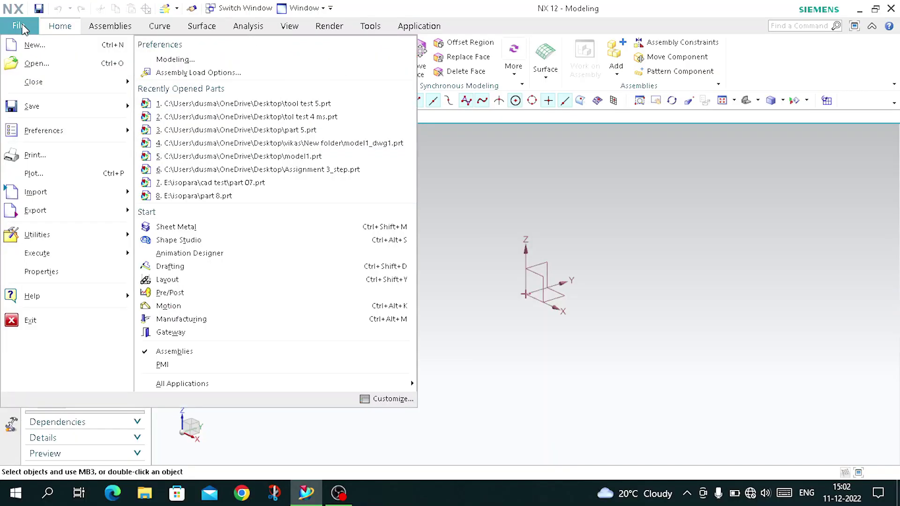
left_click(24, 29)
left_click(29, 100)
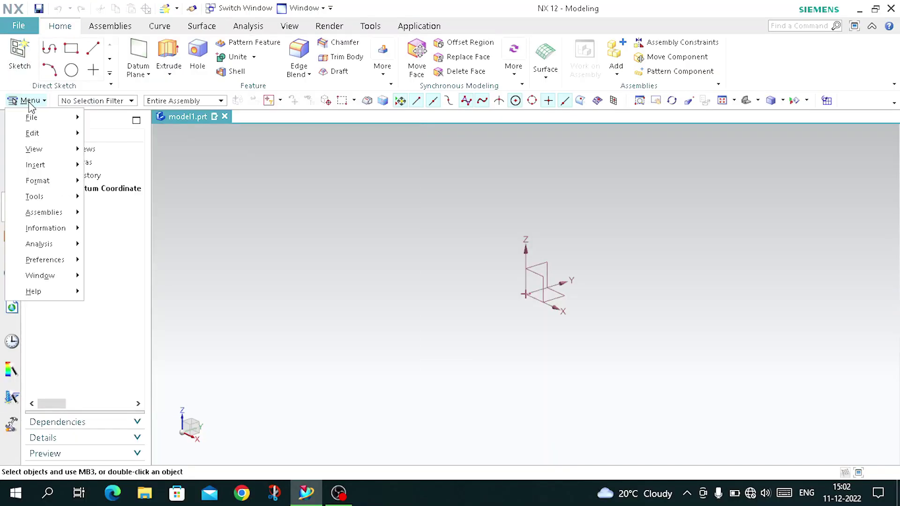
mouse_move(35, 196)
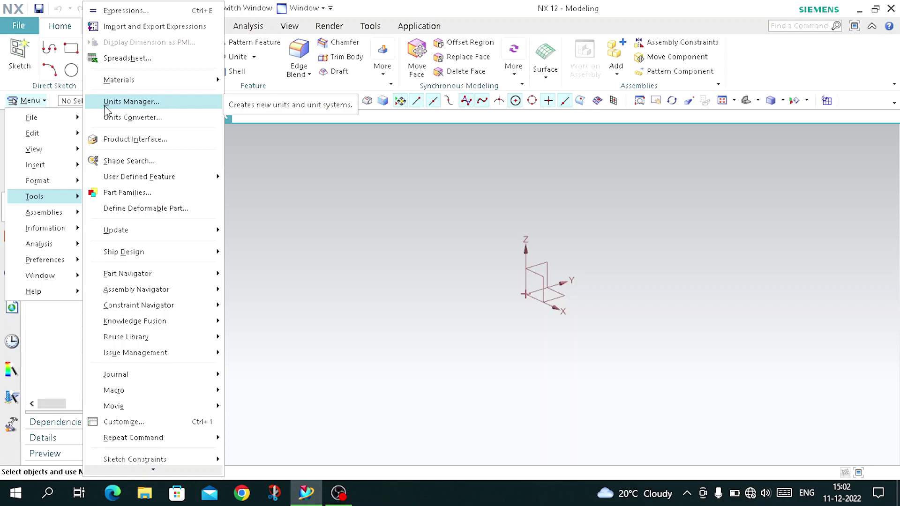
left_click(132, 104)
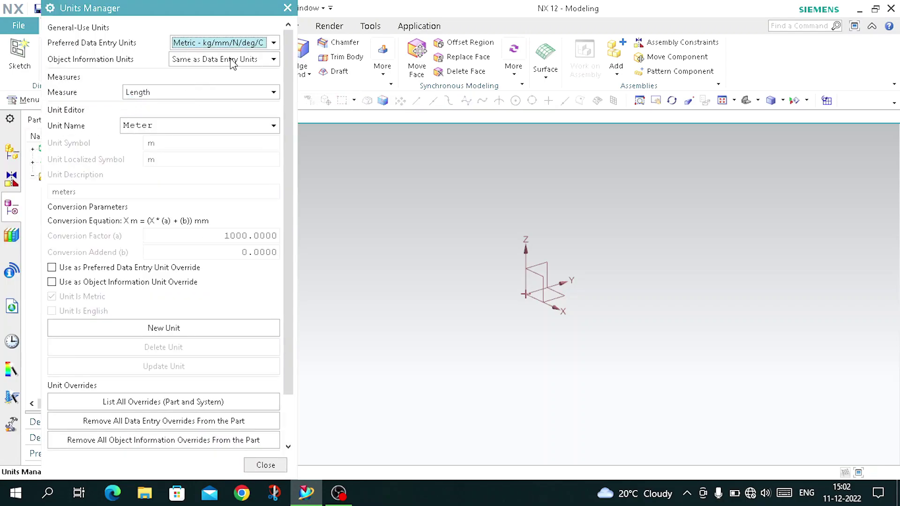
- Set preferred data entry units to Metric kg/mm/N/deg/C, with object information matching
left_click(273, 43)
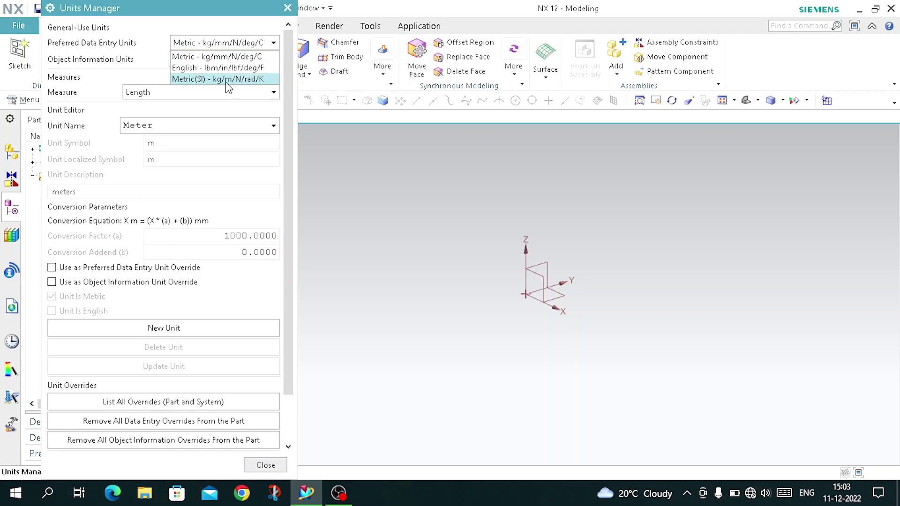
left_click(239, 56)
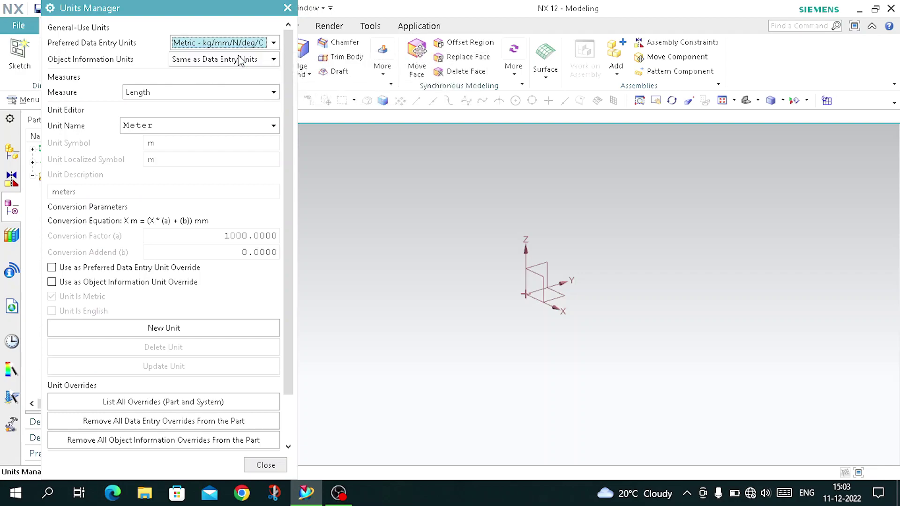
left_click(271, 59)
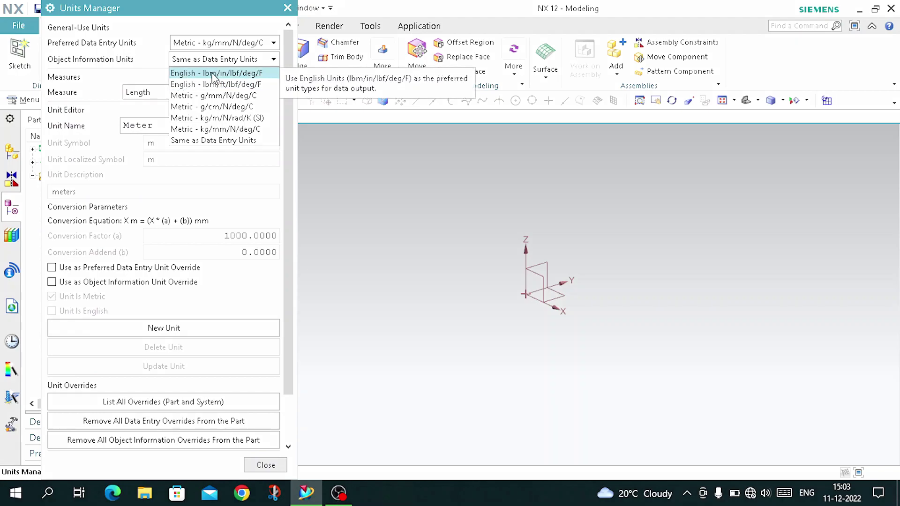
left_click(220, 141)
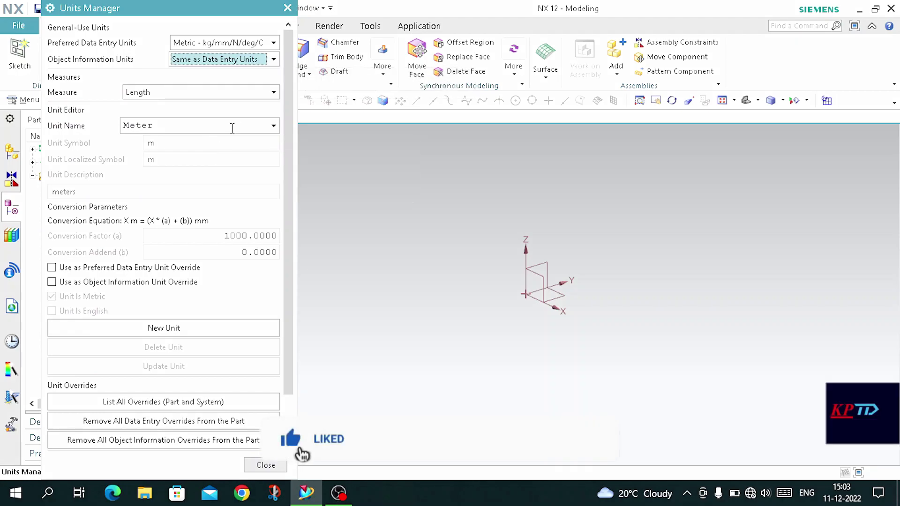
- Review the Length unit name, keeping meters, and close the Units Manager
left_click(248, 126)
left_click(274, 126)
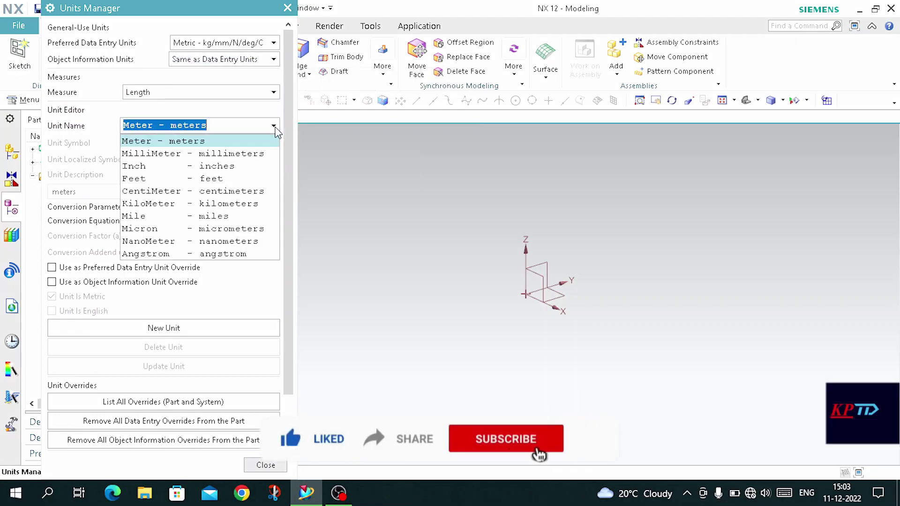
left_click(276, 126)
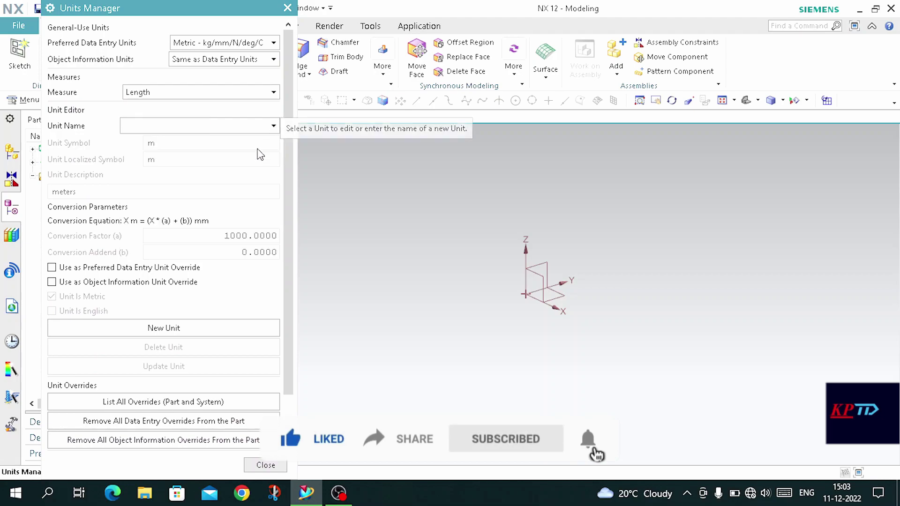
scroll(234, 277, "down", 3)
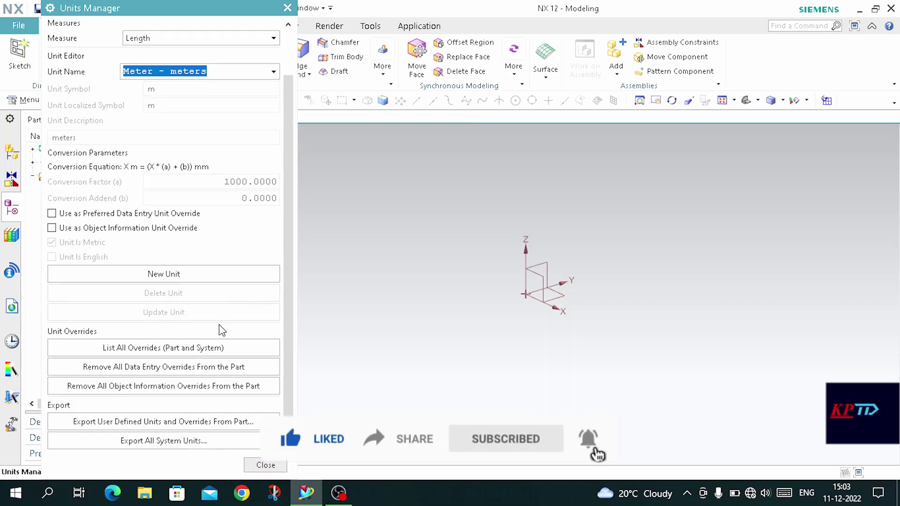
scroll(221, 339, "up", 3)
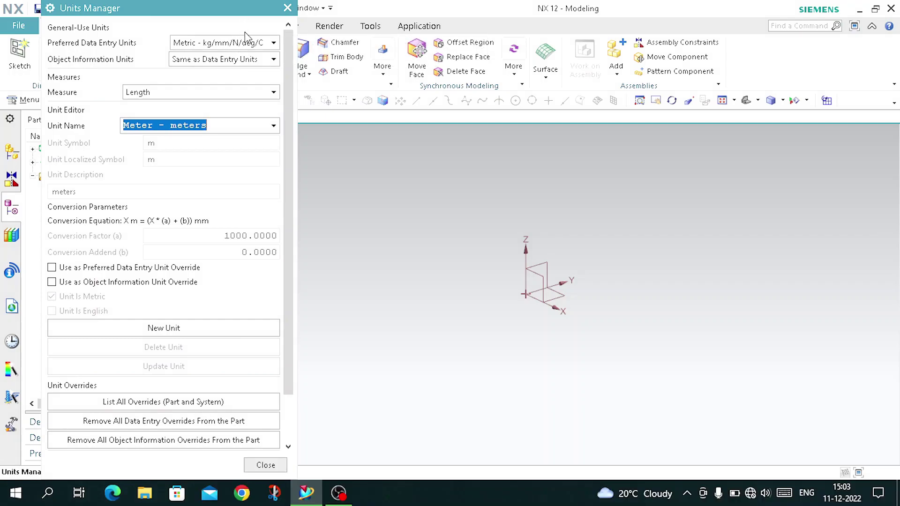
left_click(265, 465)
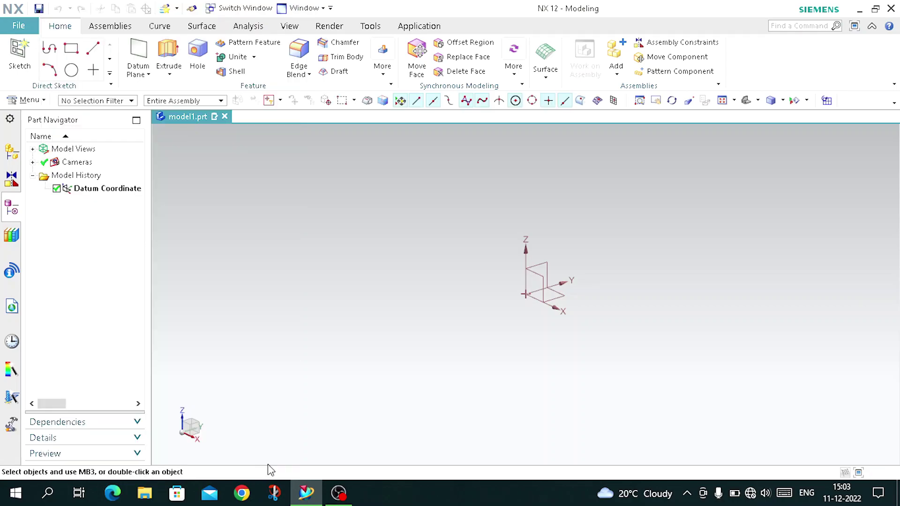
left_click(26, 100)
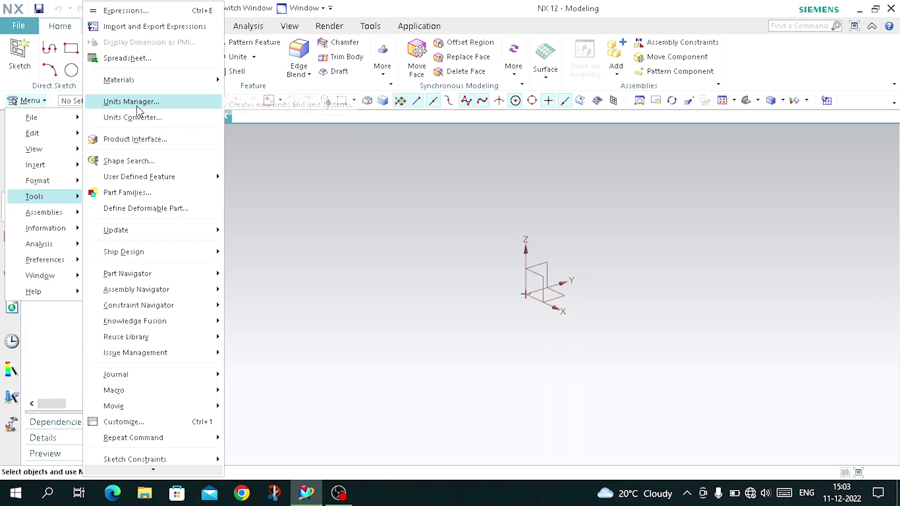
left_click(137, 106)
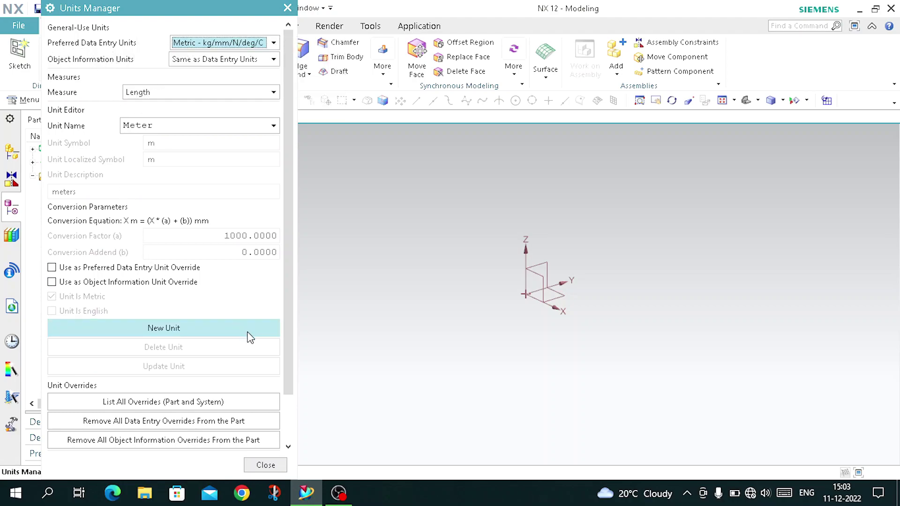
scroll(251, 336, "down", 2)
left_click(266, 465)
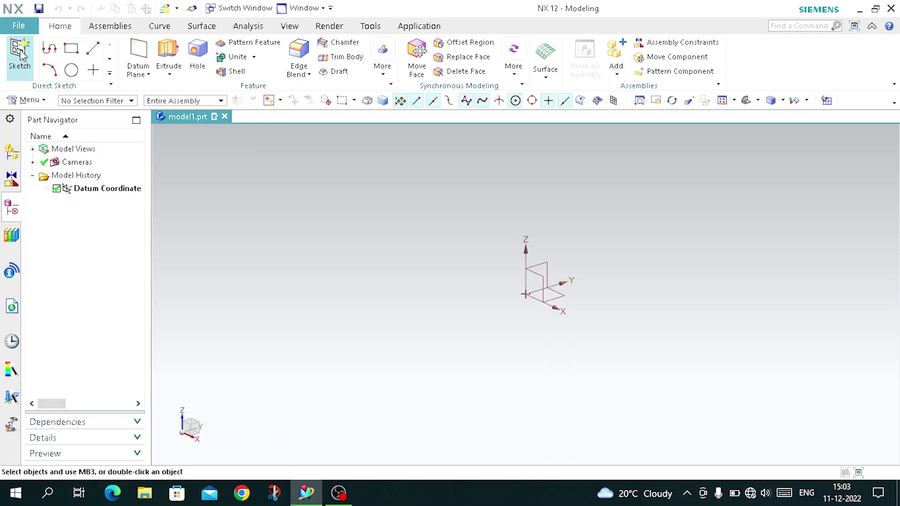
- Browse the Analysis menu, opening and dismissing the Space Finder analysis
left_click(27, 100)
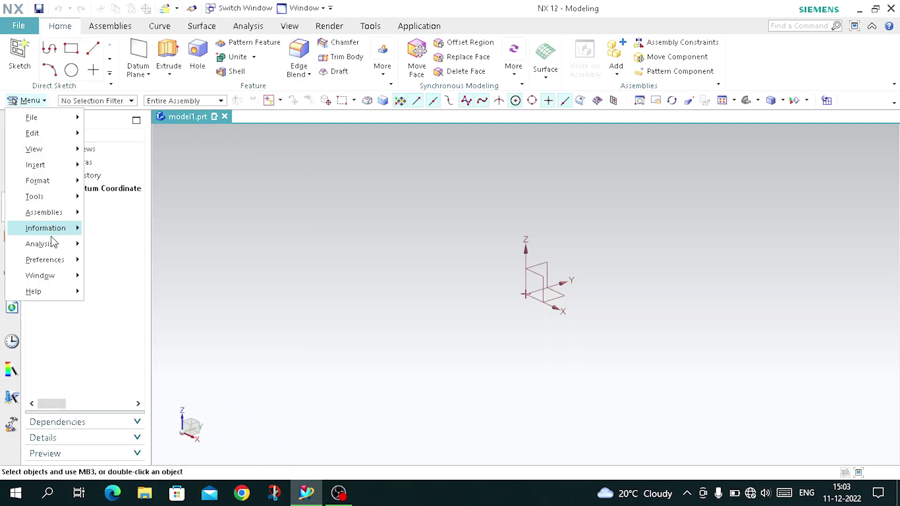
mouse_move(38, 244)
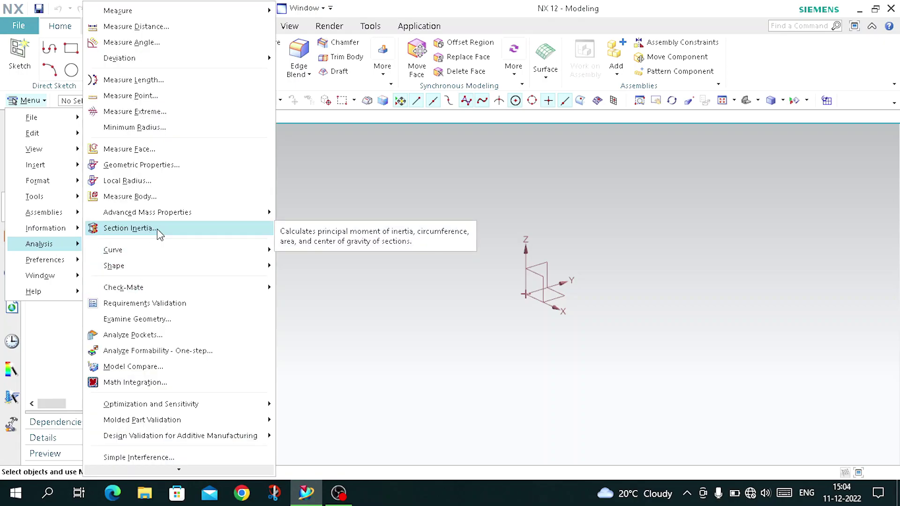
scroll(156, 229, "down", 1)
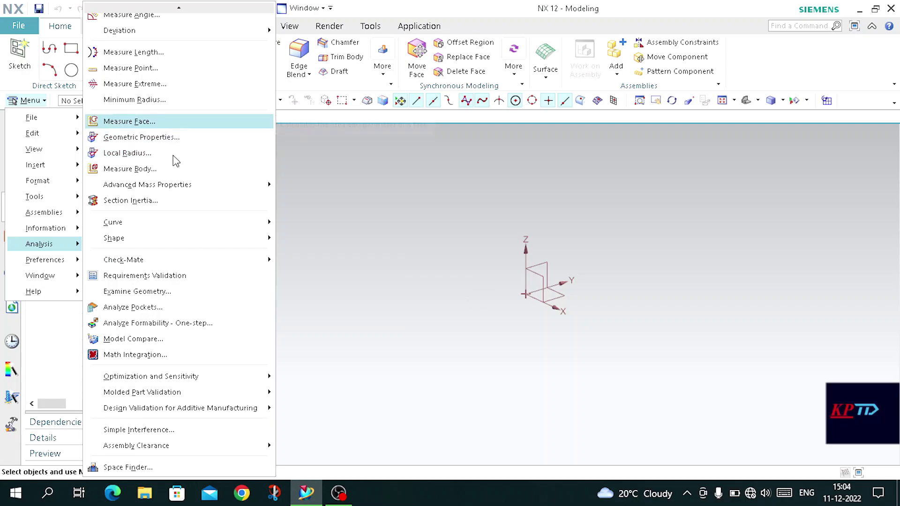
scroll(174, 173, "up", 1)
scroll(174, 174, "up", 1)
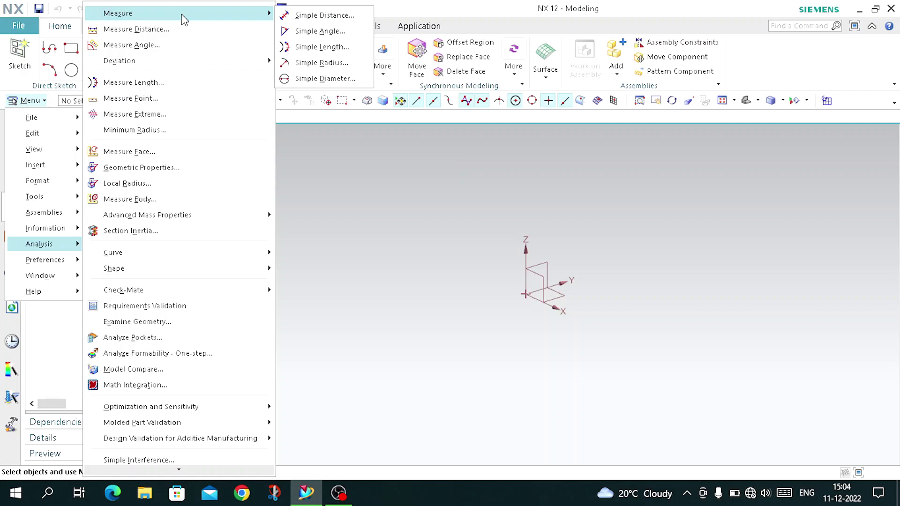
mouse_move(118, 30)
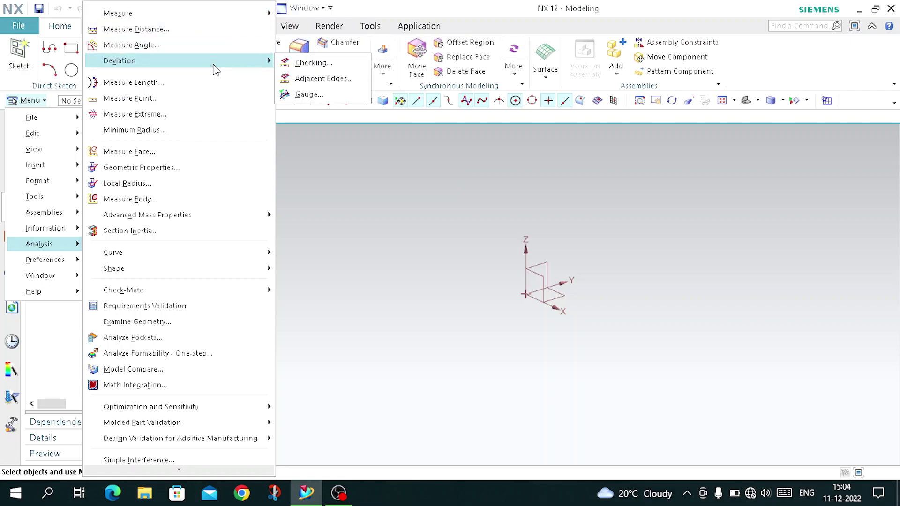
left_click(194, 474)
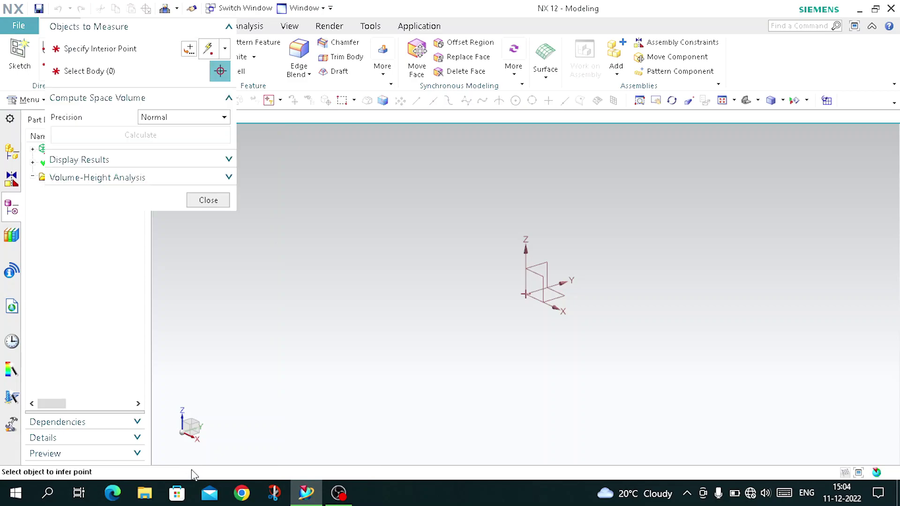
left_click(209, 200)
type("unit maneger")
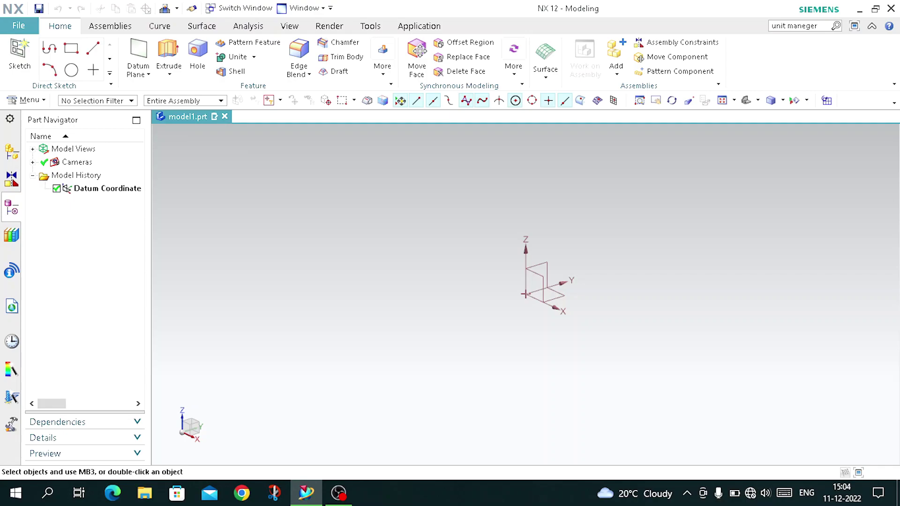
- Reopen the Units Manager from the 'unit maneger' search results and close Command Finder
key("Return")
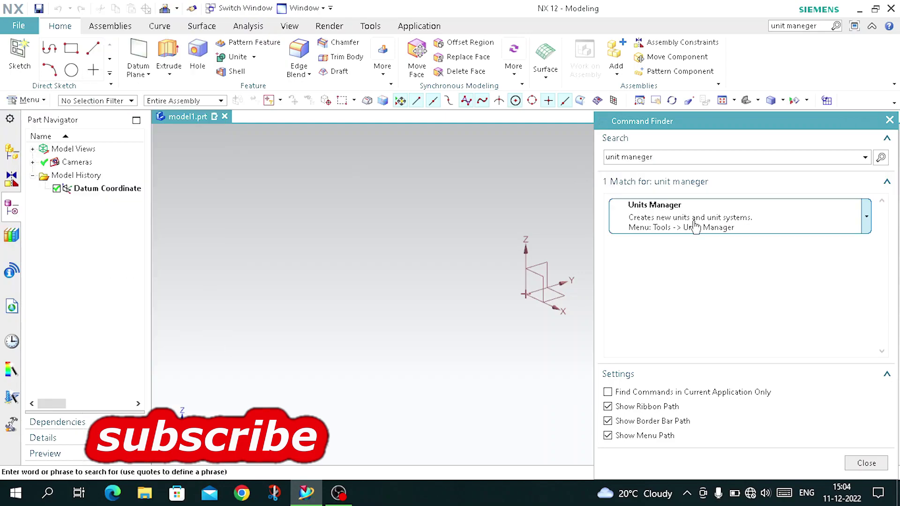
left_click(696, 227)
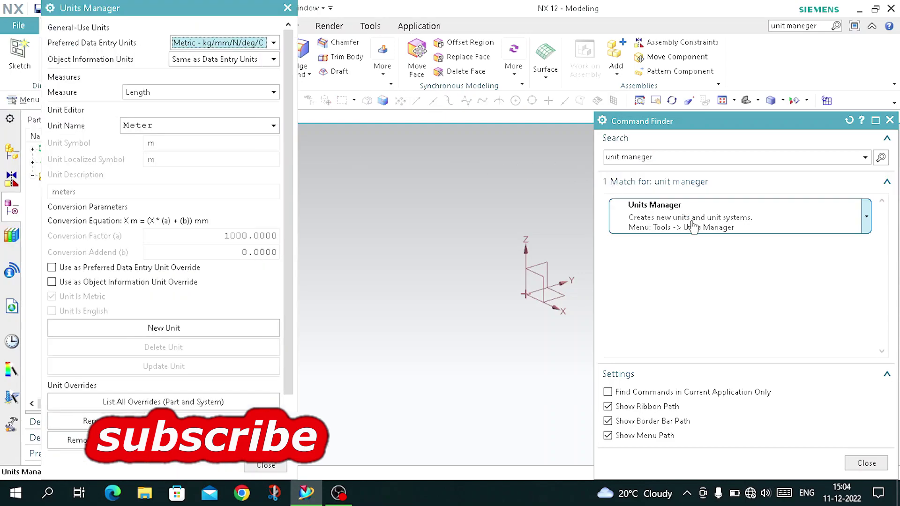
left_click(890, 121)
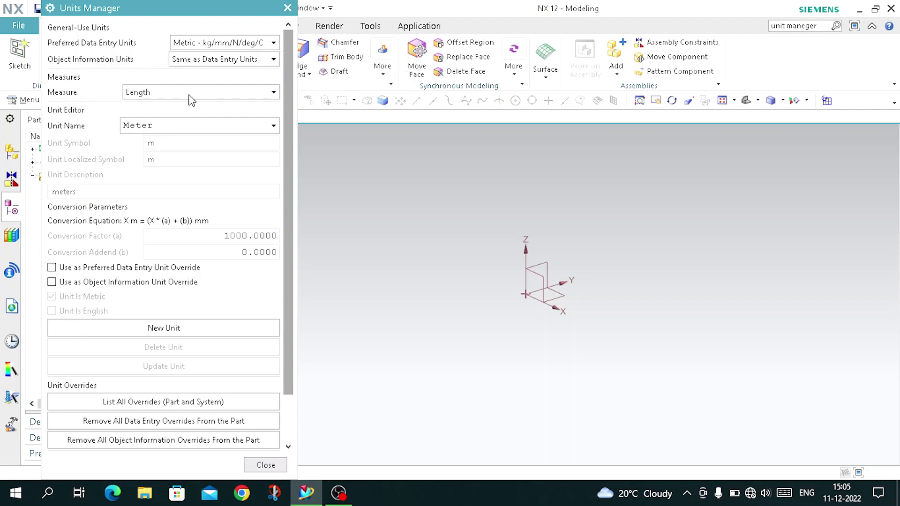
- Switch data entry units to English lbm/in/lbf/deg/F with Length in inches
left_click(272, 43)
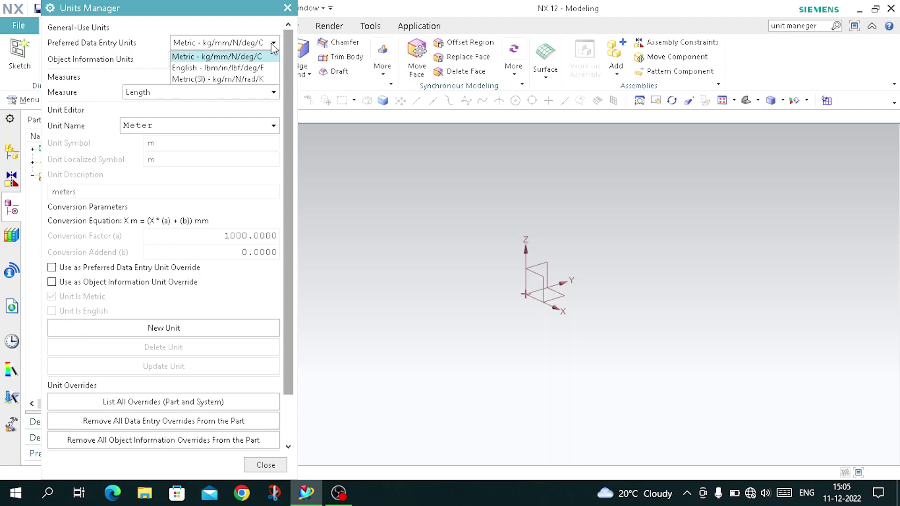
left_click(258, 68)
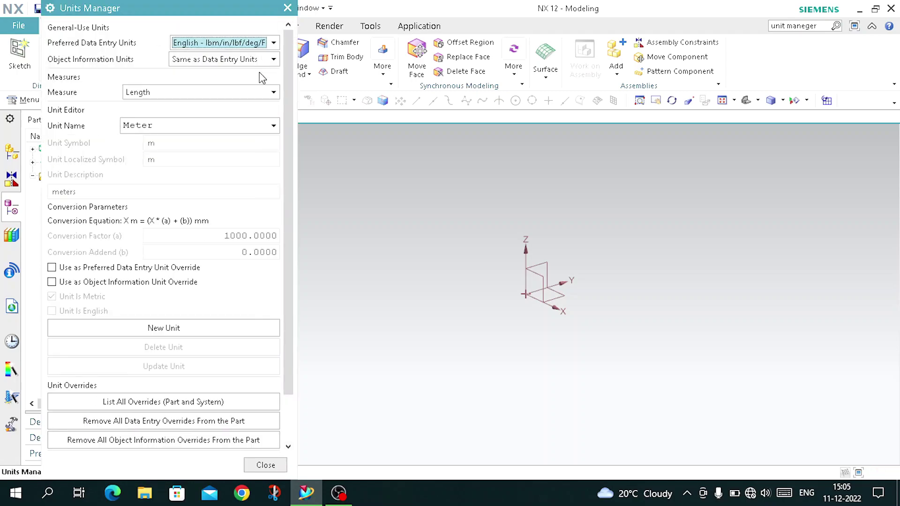
left_click(273, 94)
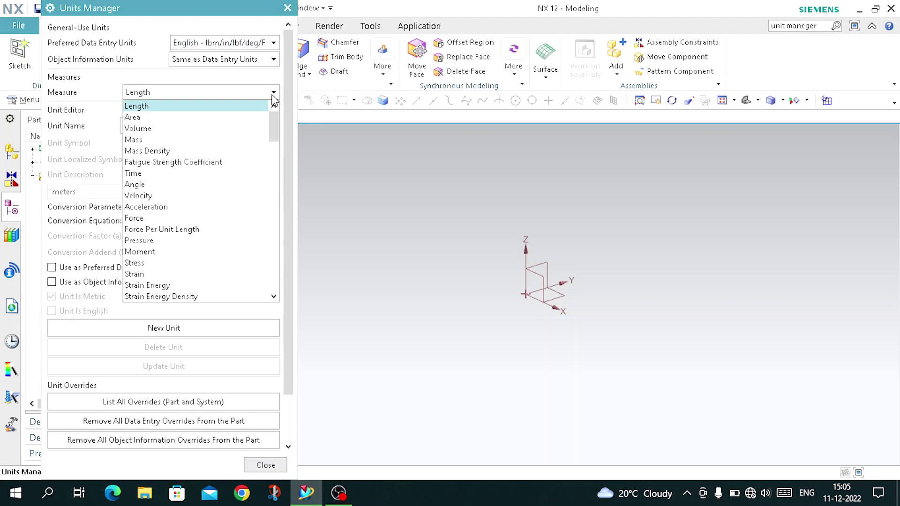
left_click(274, 102)
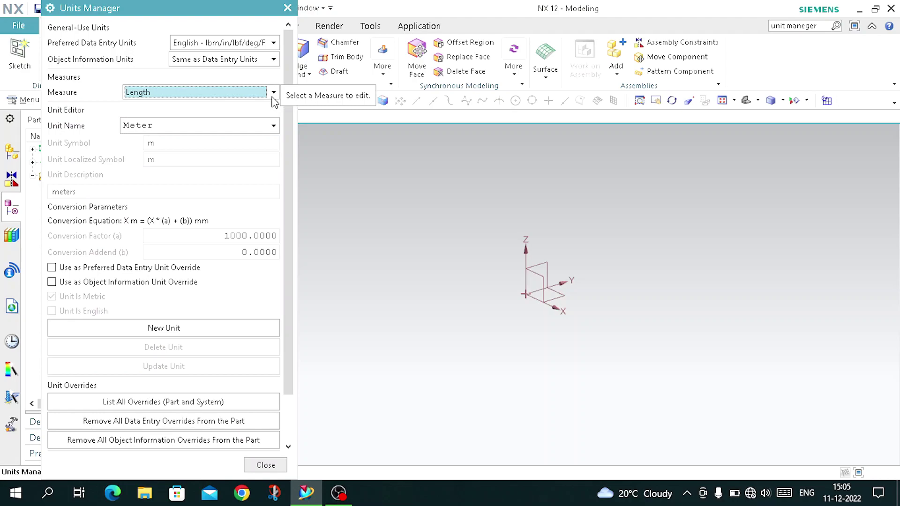
left_click(273, 125)
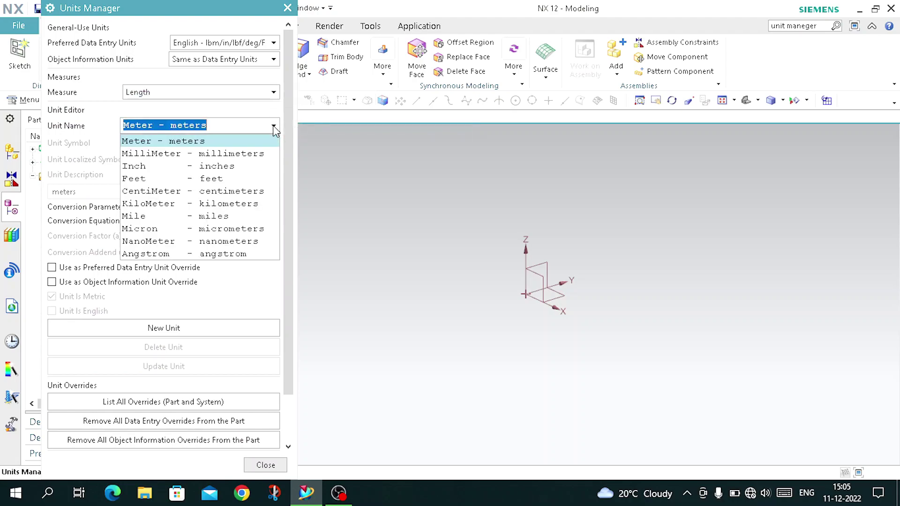
left_click(258, 166)
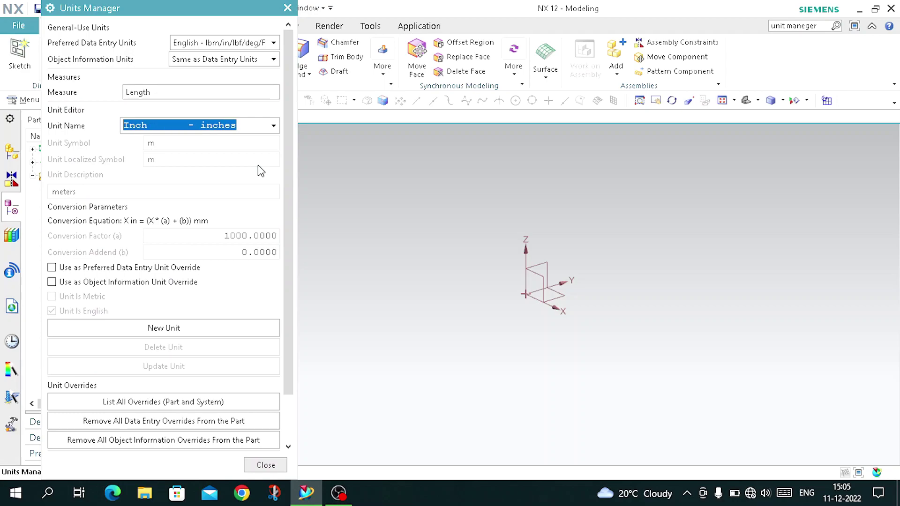
left_click(259, 459)
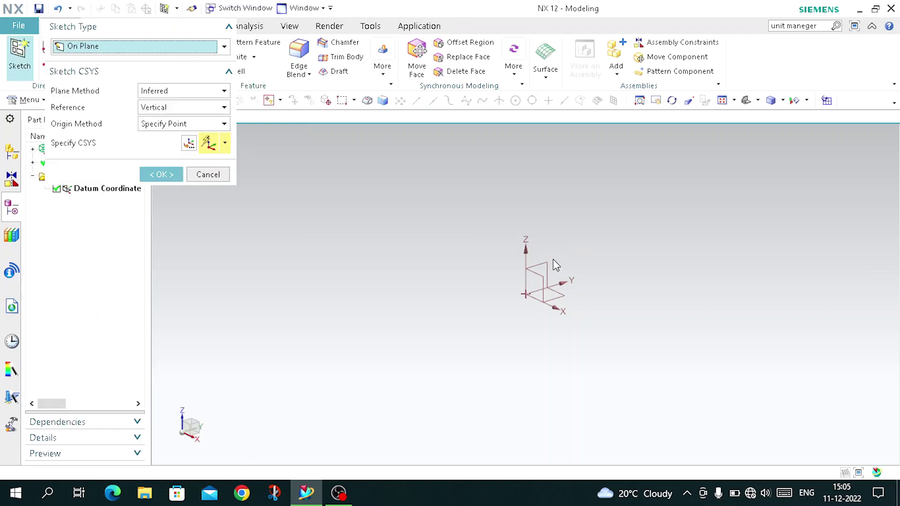
- Draw a 131 by 106 rectangle on the confirmed sketch plane
left_click(169, 174)
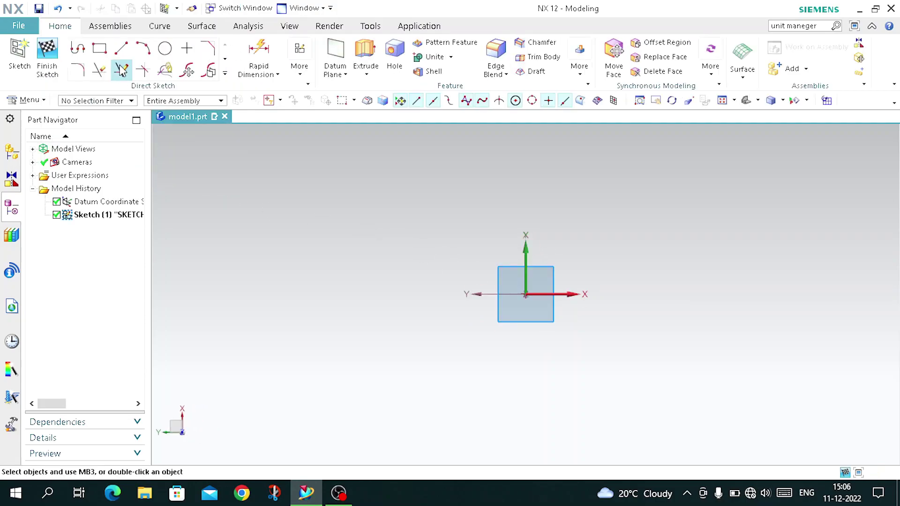
left_click(99, 47)
left_click(433, 206)
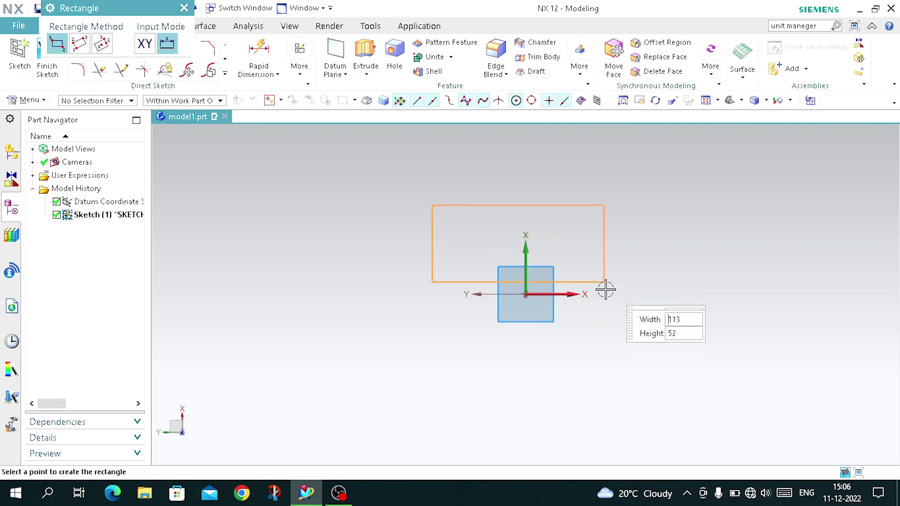
left_click(634, 368)
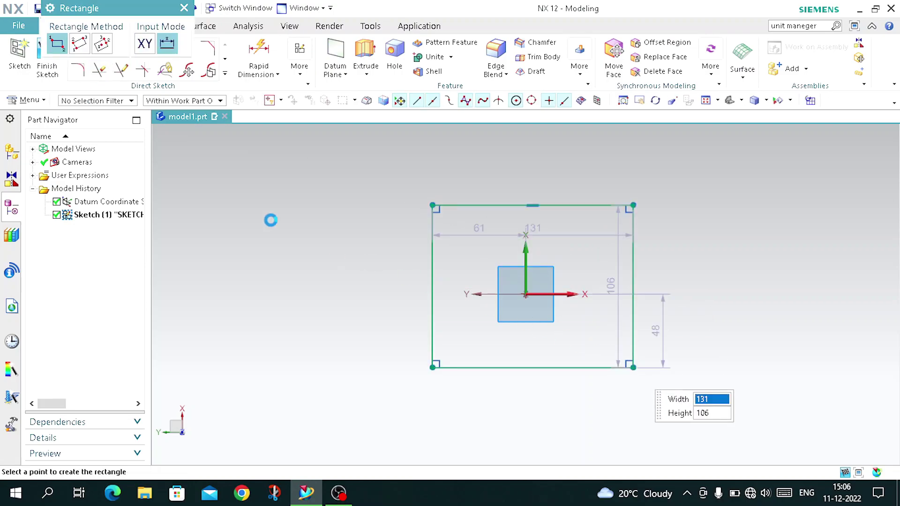
left_click(184, 8)
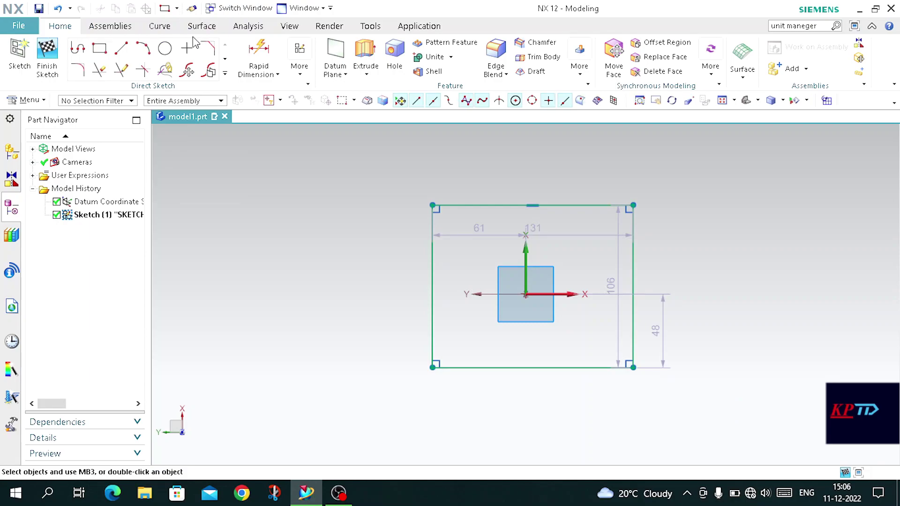
- Move the 61 dimension lower and check its value of 2.40157 in
left_click_drag(483, 232, 487, 265)
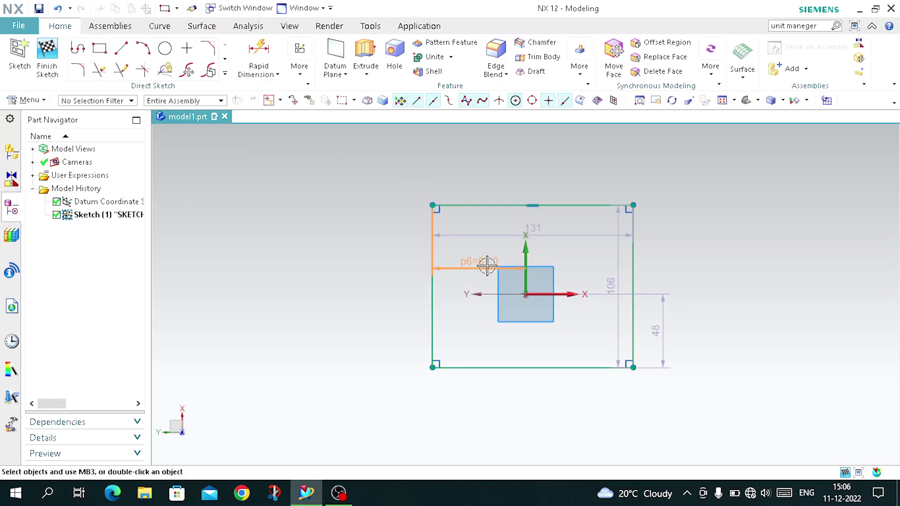
double_click(487, 265)
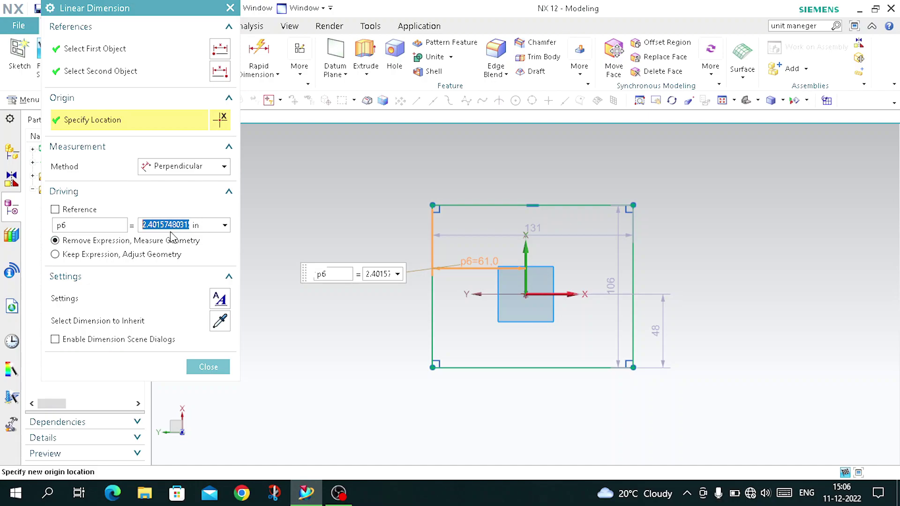
left_click(225, 225)
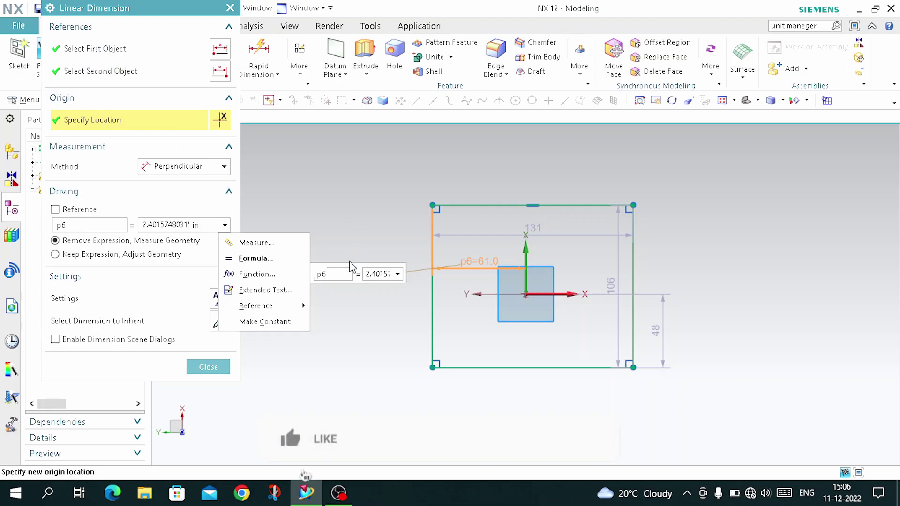
left_click(364, 352)
left_click(208, 369)
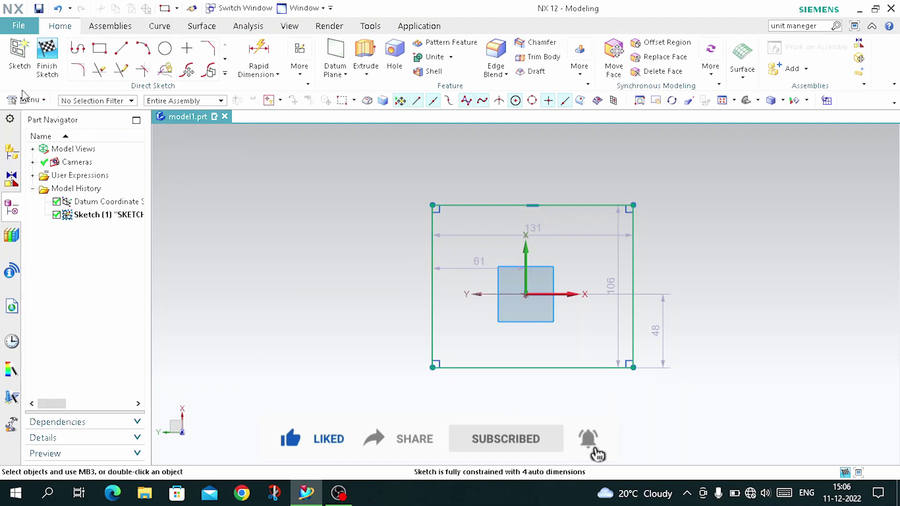
left_click(45, 50)
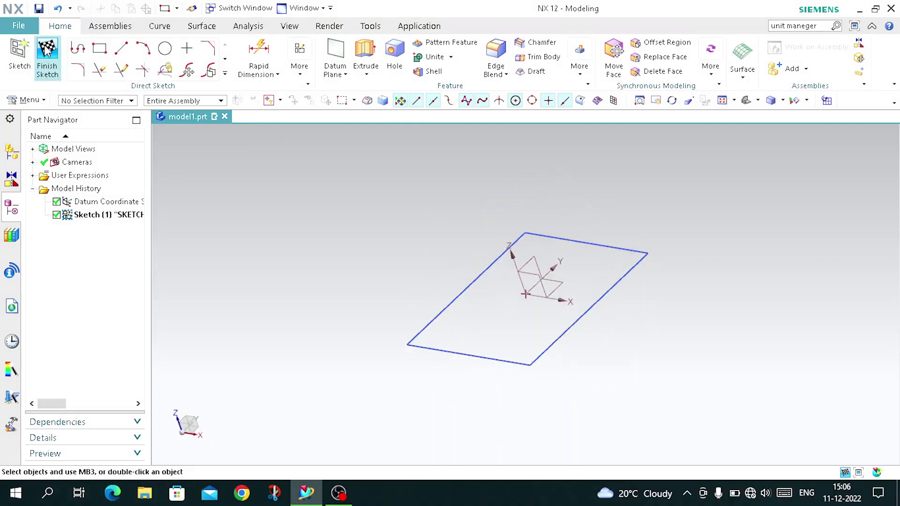
left_click(19, 103)
mouse_move(35, 196)
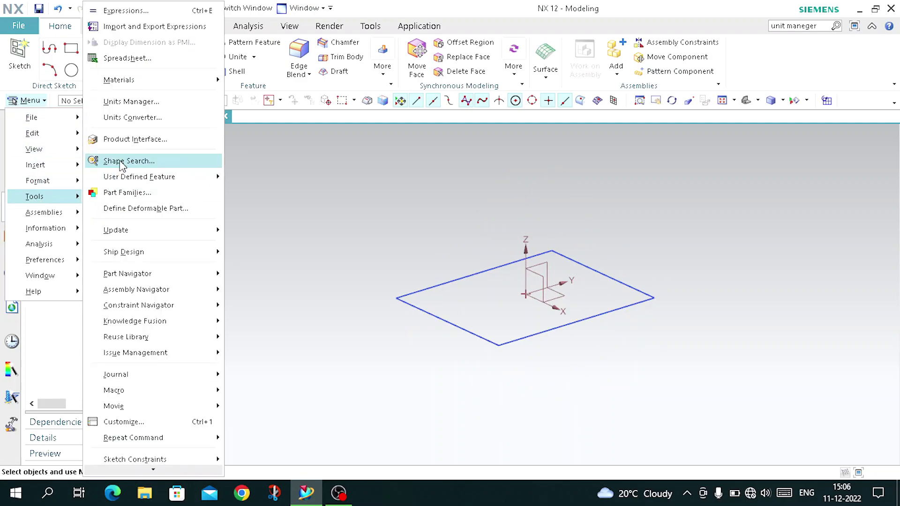
left_click(140, 102)
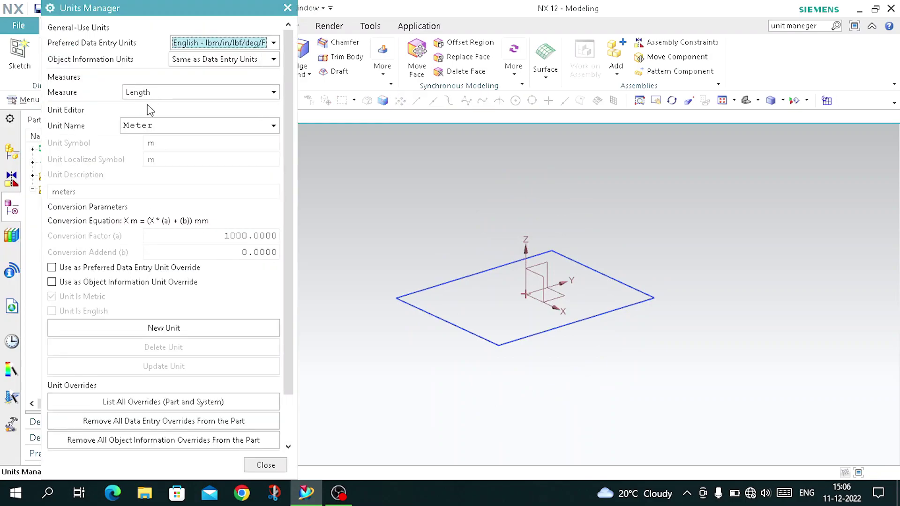
left_click(205, 131)
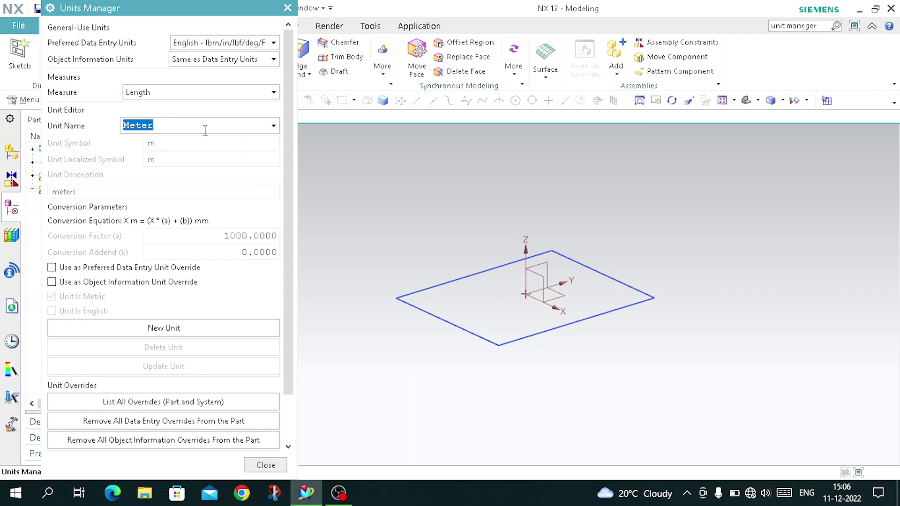
left_click(273, 126)
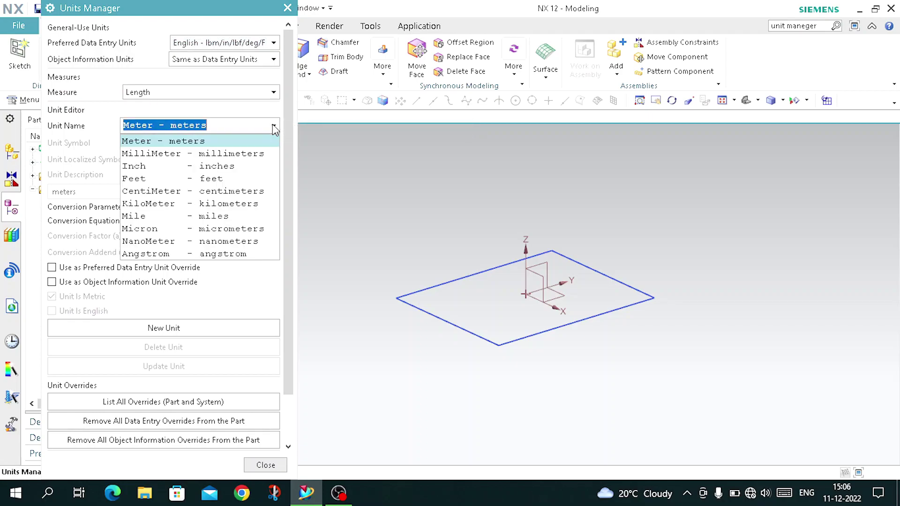
left_click(254, 168)
left_click(272, 60)
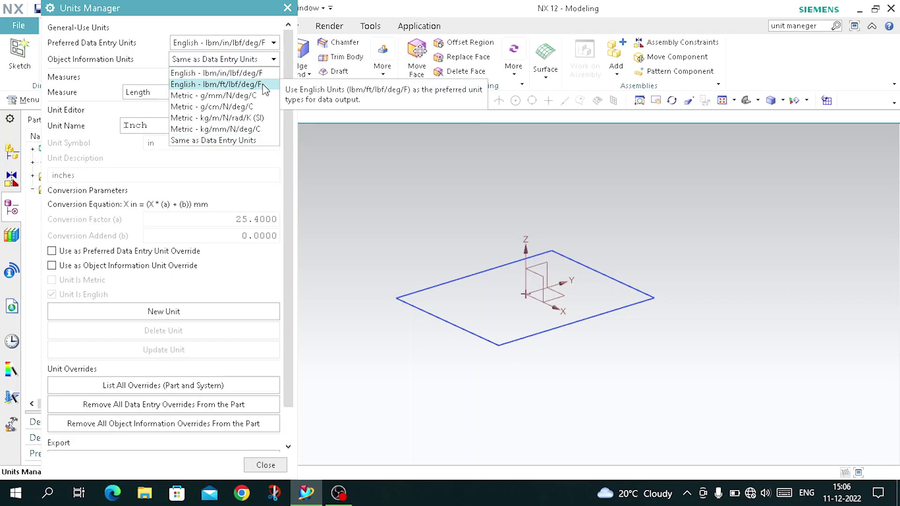
left_click(270, 60)
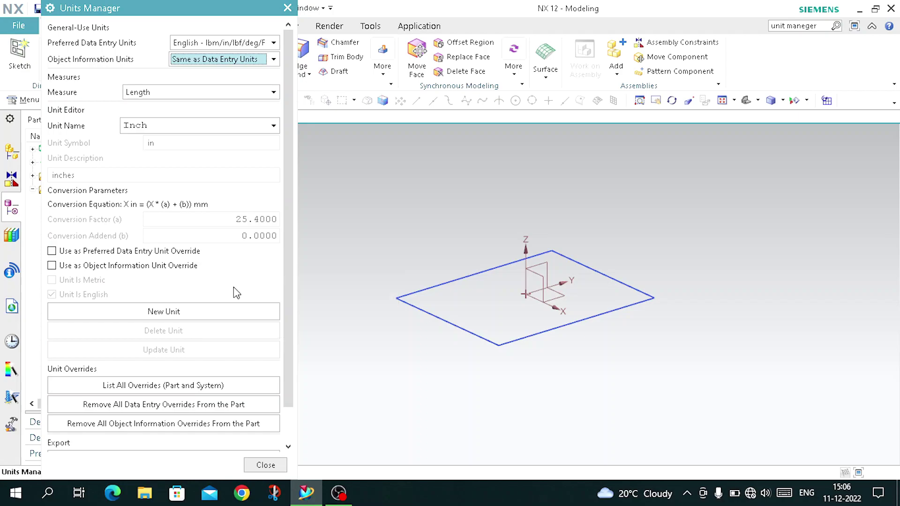
scroll(252, 311, "down", 2)
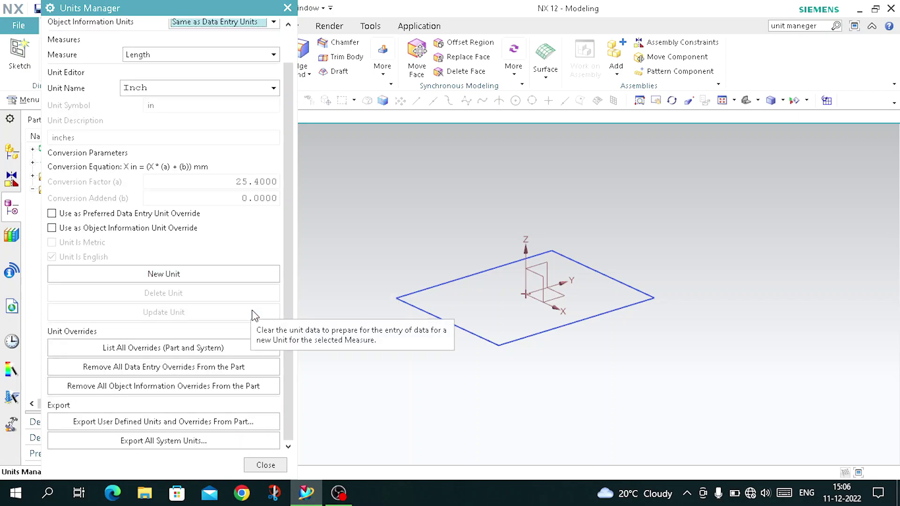
scroll(252, 316, "up", 2)
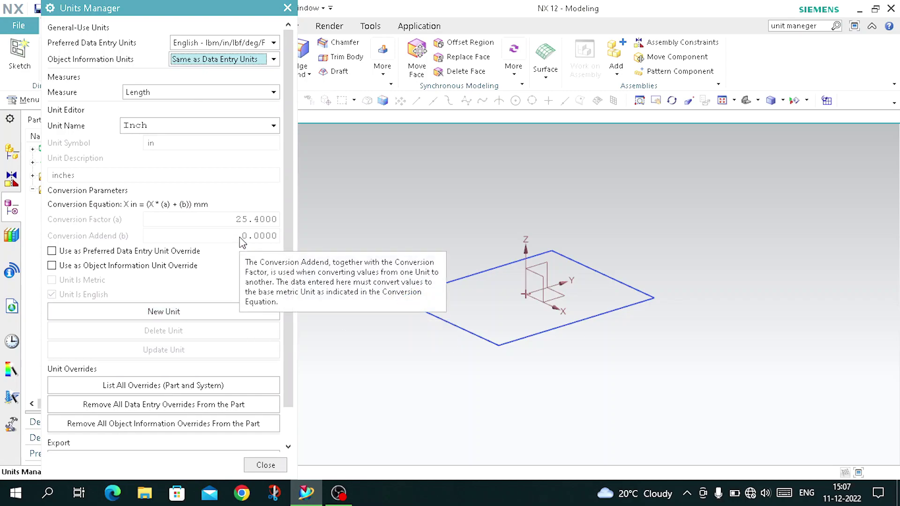
left_click(51, 10)
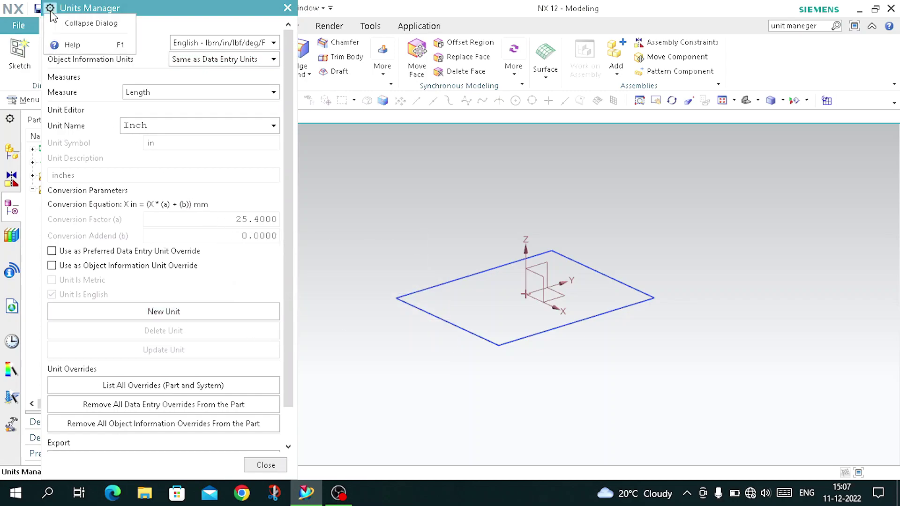
left_click(258, 205)
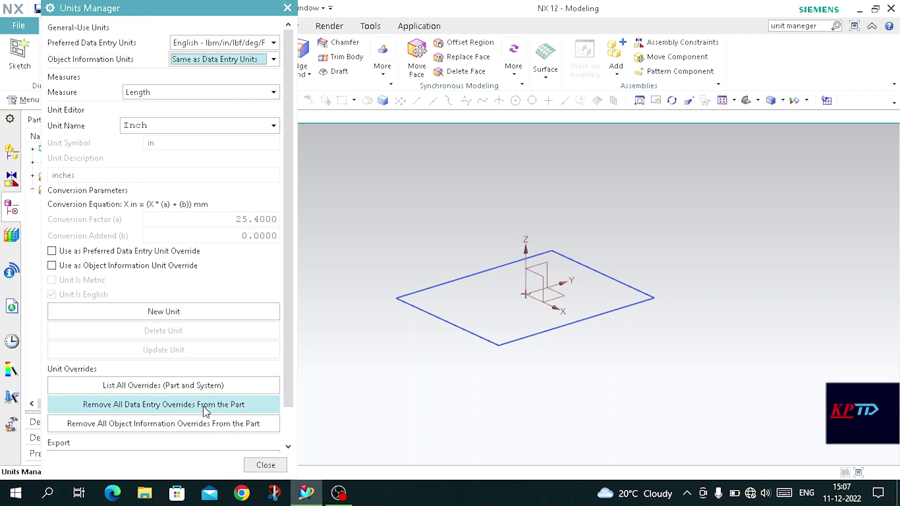
left_click(257, 465)
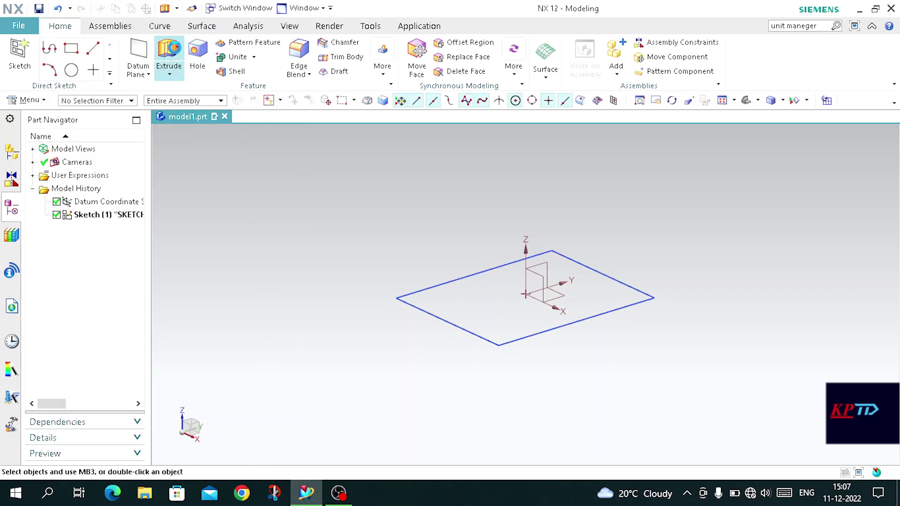
left_click(169, 51)
left_click(444, 322)
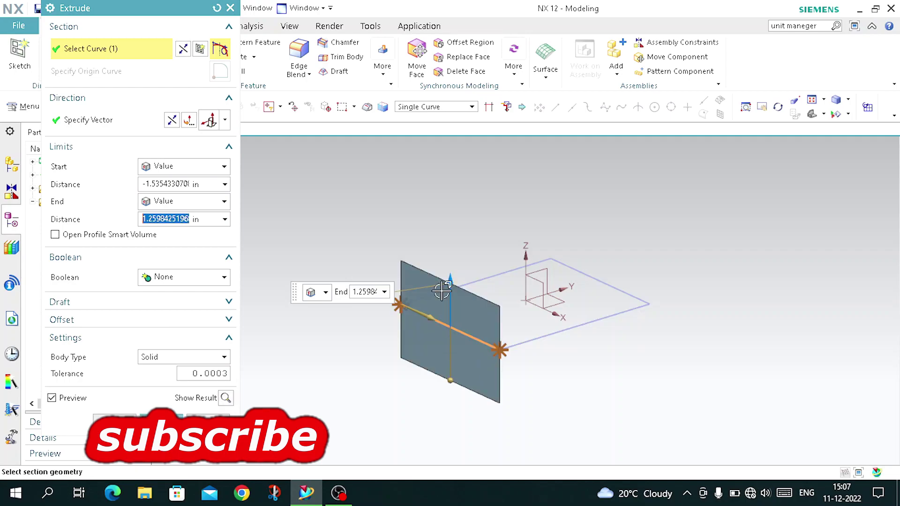
left_click(442, 291)
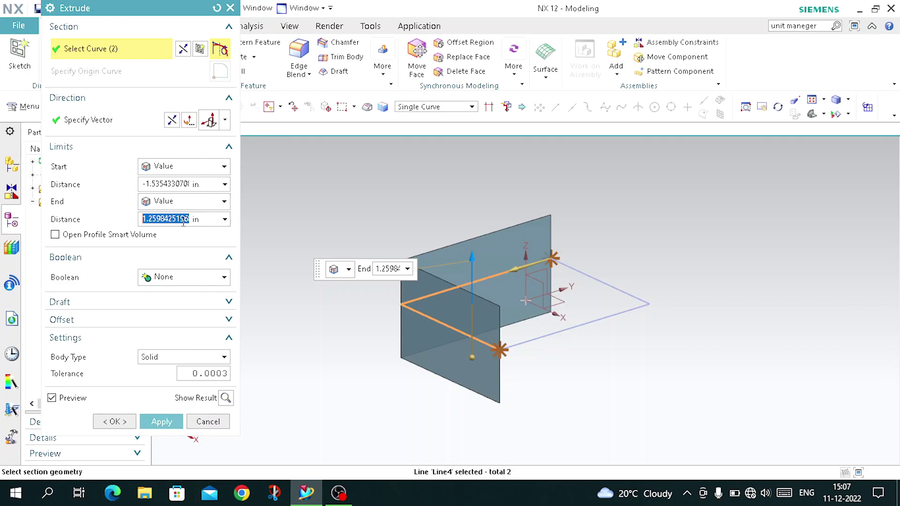
left_click(209, 423)
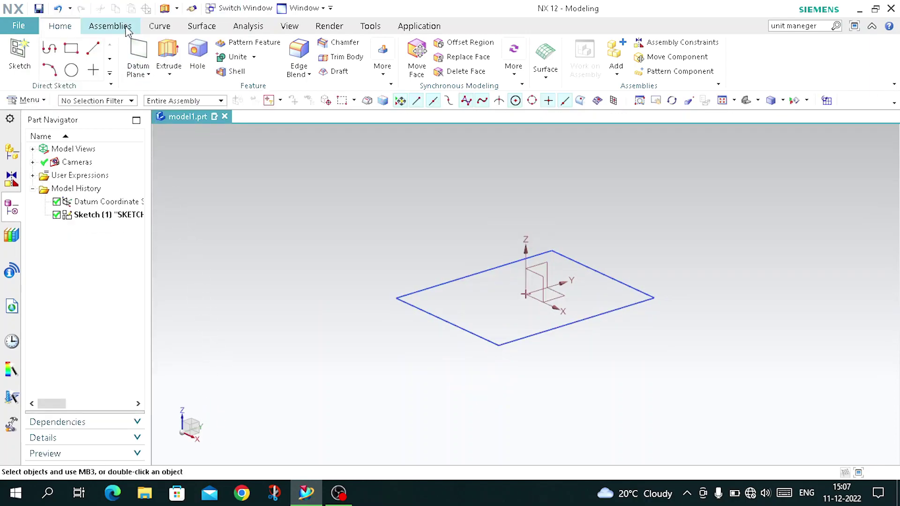
- Measure the rectangle's lower-left edge with Simple Distance, reading 4.1732 in
left_click(245, 26)
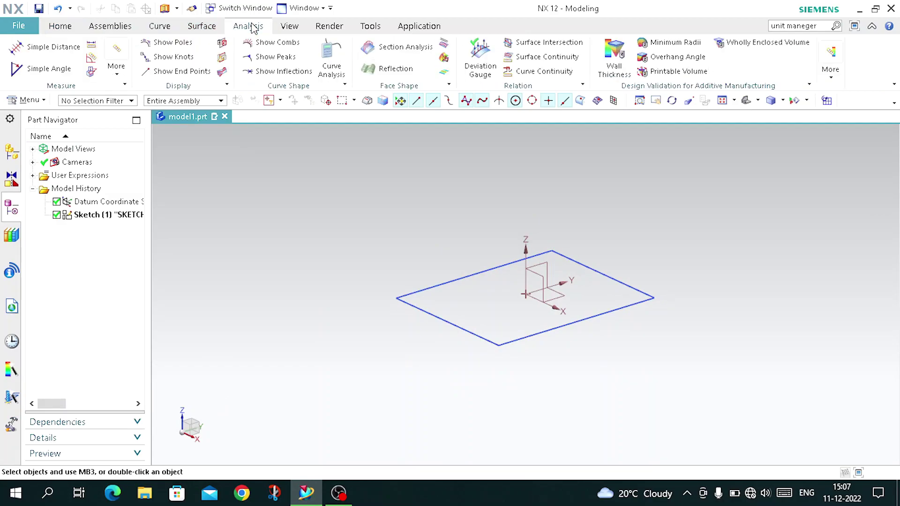
left_click(37, 45)
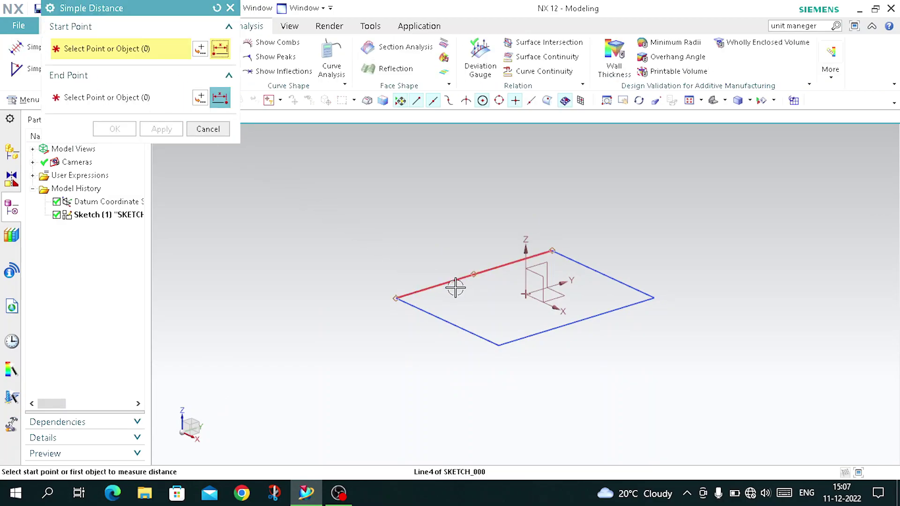
left_click(397, 298)
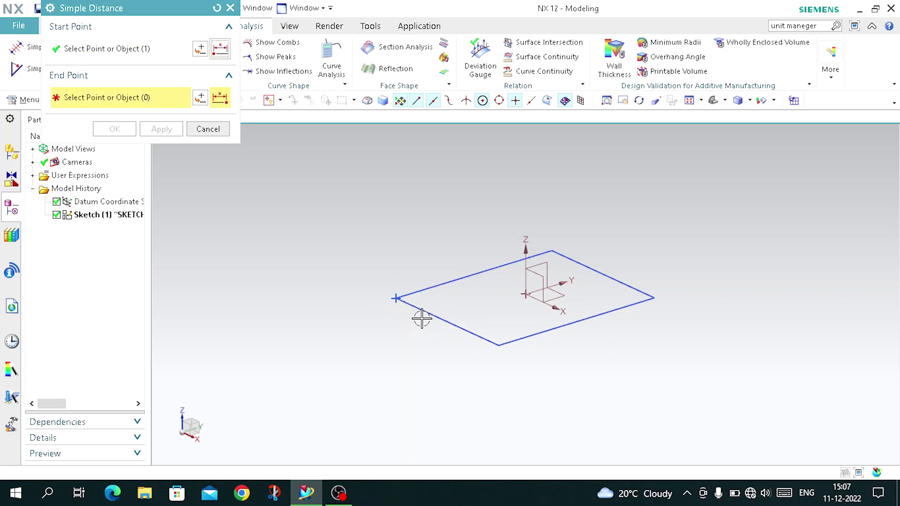
left_click(497, 345)
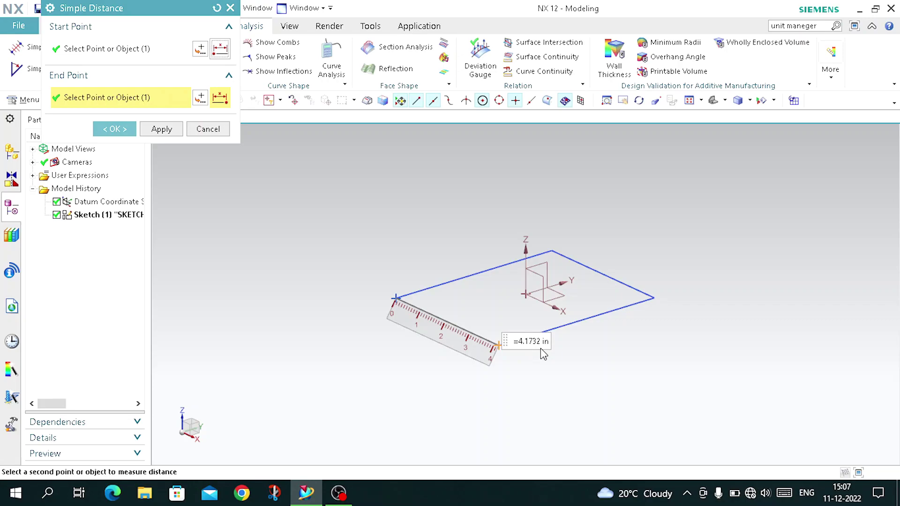
left_click(207, 129)
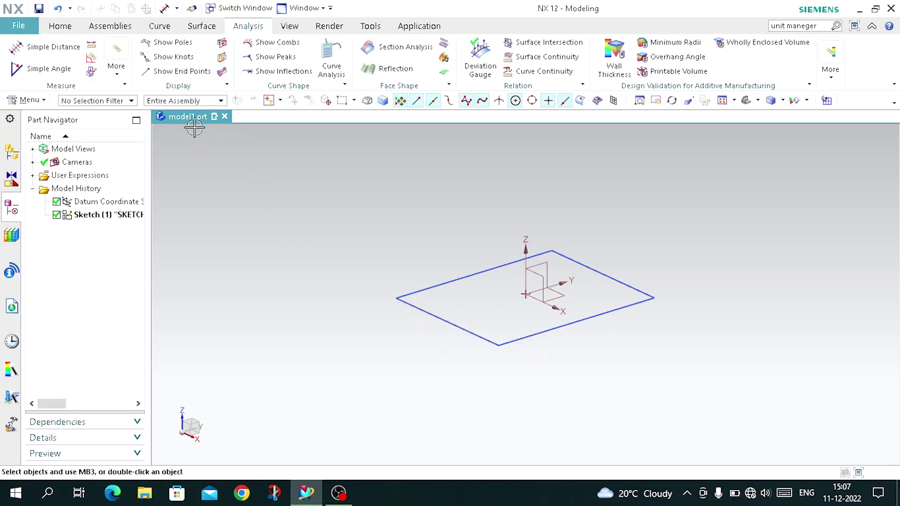
- Change the part's preferred data entry units from English to Metric kg/mm/N/deg/C in the Units Manager
left_click(19, 26)
mouse_move(35, 192)
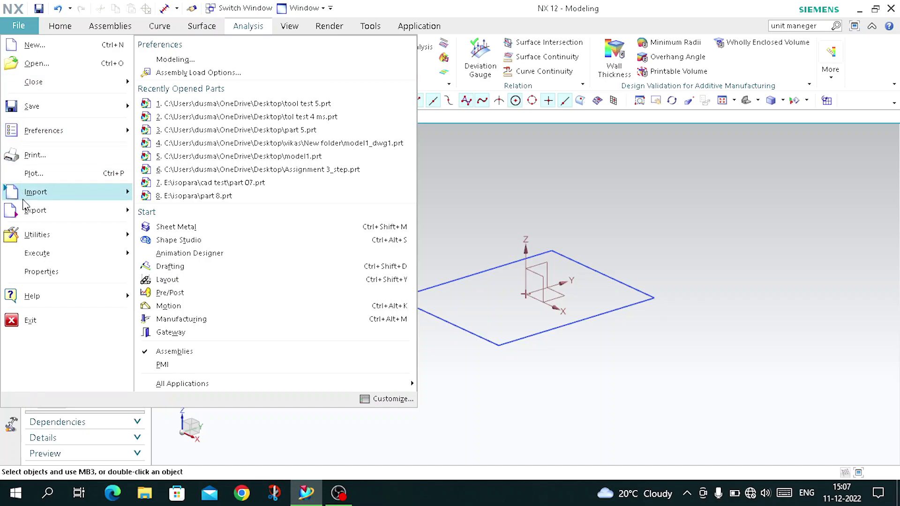
left_click(490, 176)
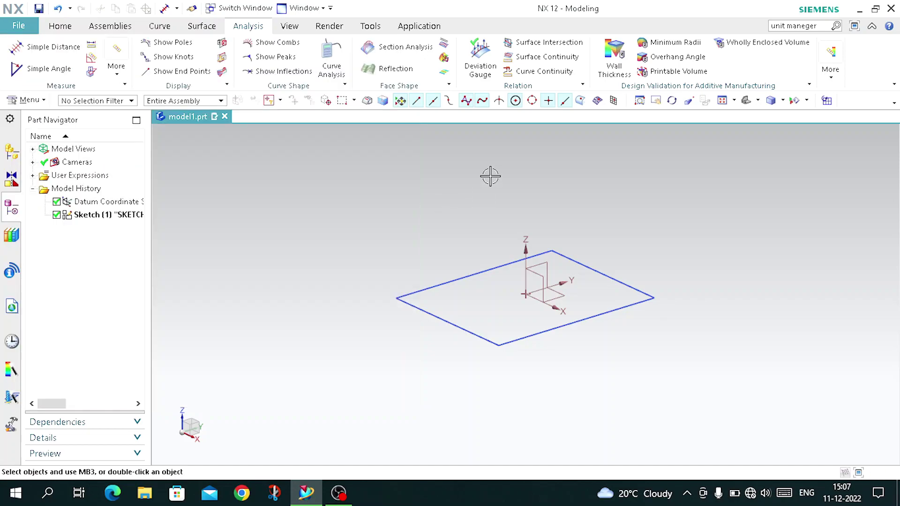
left_click(28, 99)
mouse_move(34, 196)
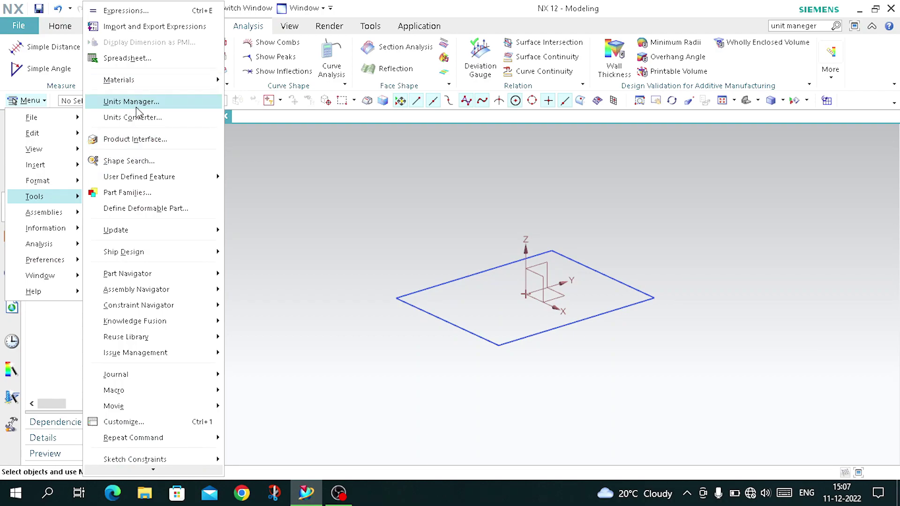
left_click(136, 106)
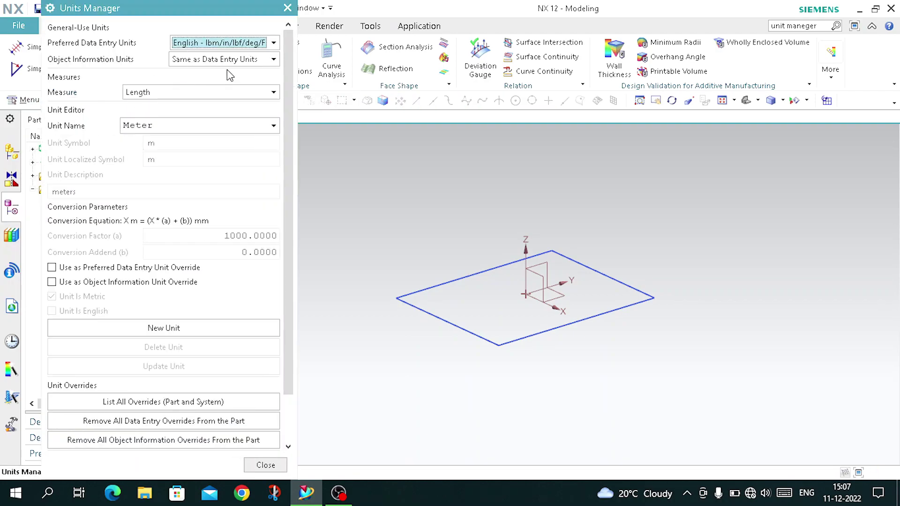
left_click(273, 43)
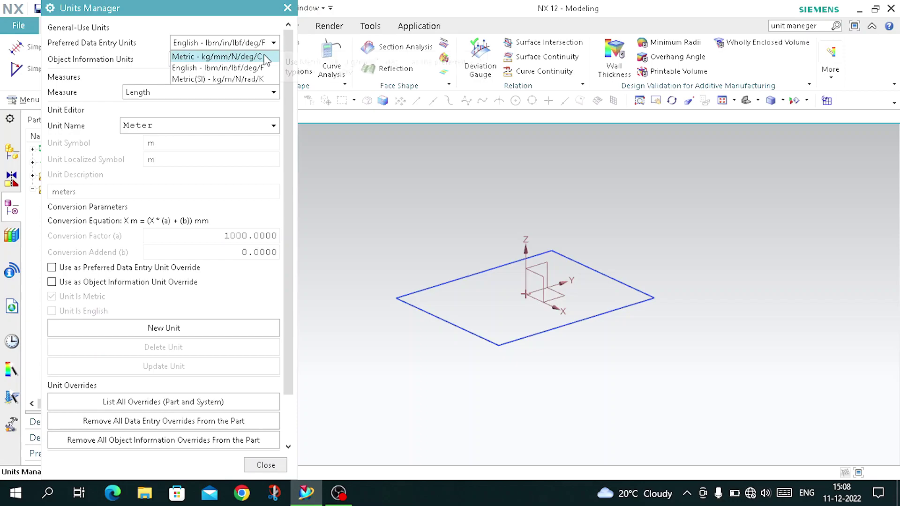
left_click(220, 56)
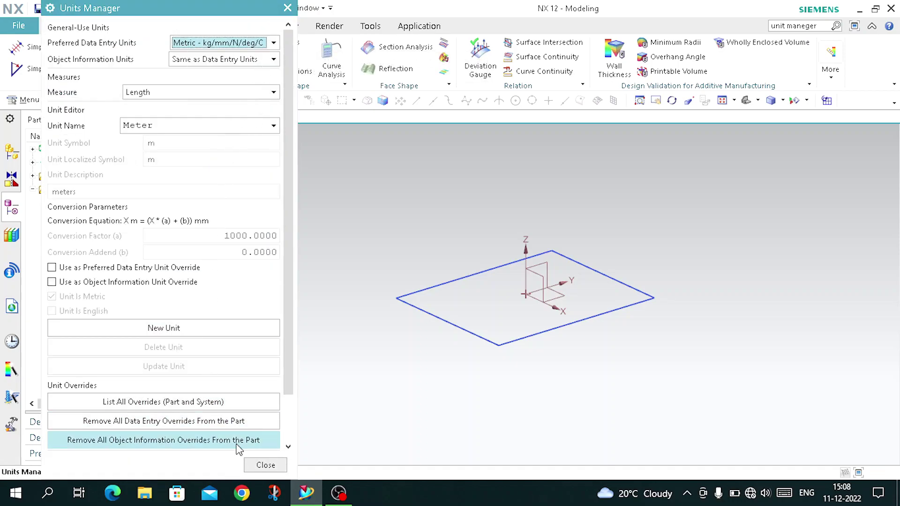
left_click(261, 467)
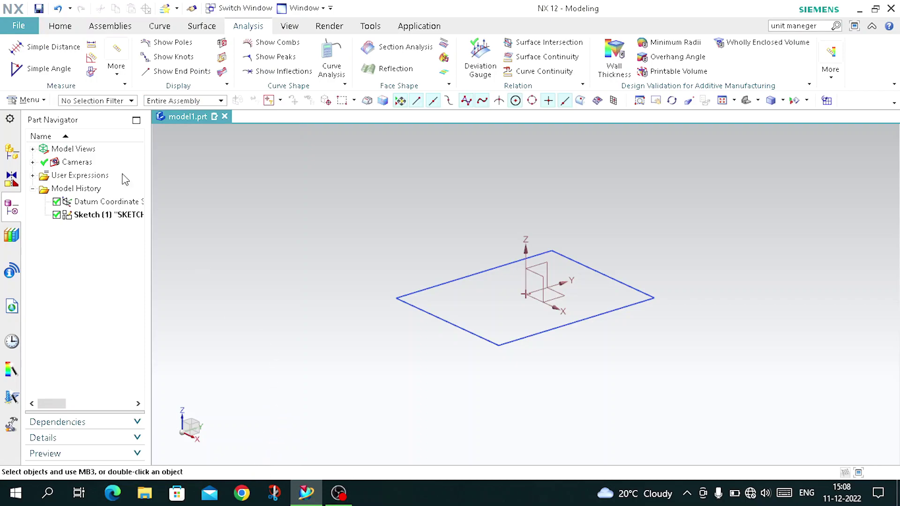
- Measure the rectangle's upper-left edge from left to top corner with Simple Distance: 131.0000 mm
left_click(50, 48)
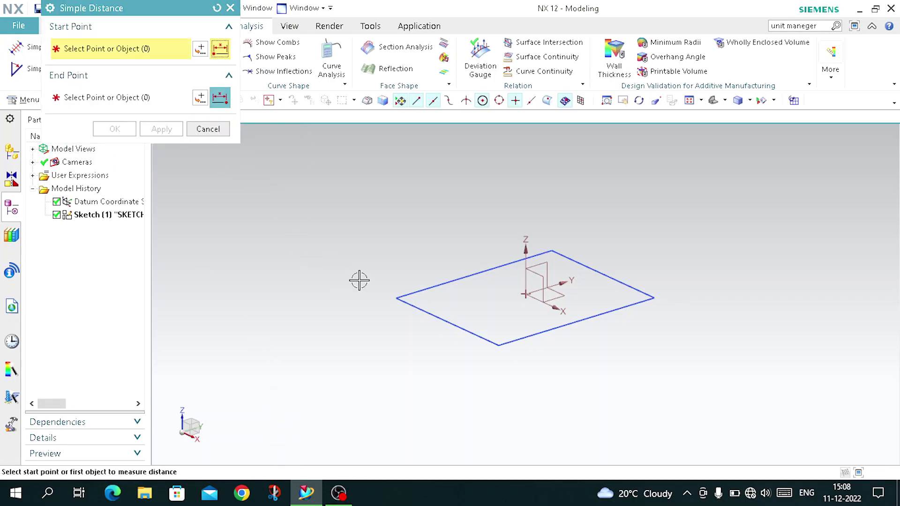
left_click(398, 299)
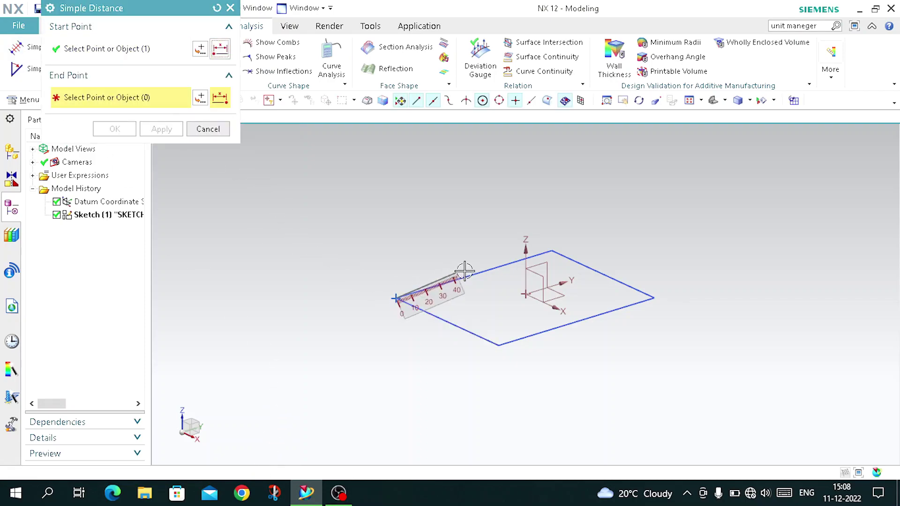
left_click(560, 256)
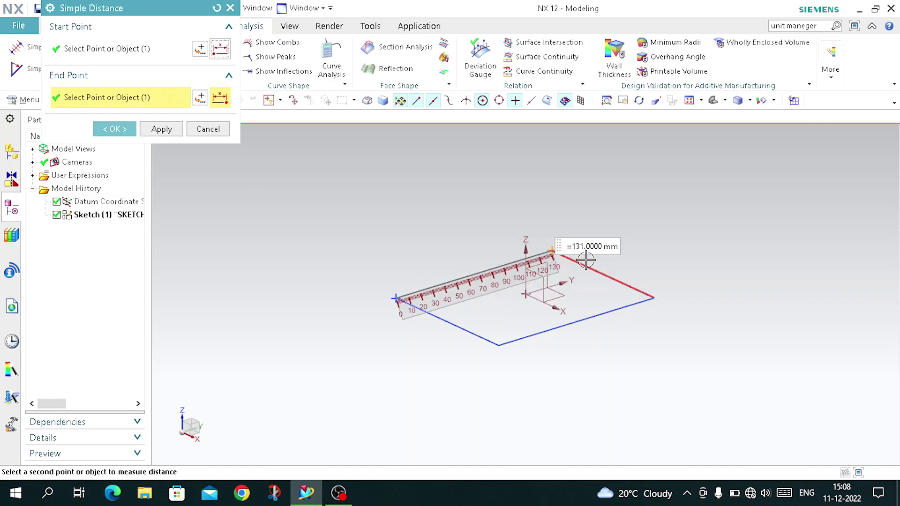
left_click(203, 132)
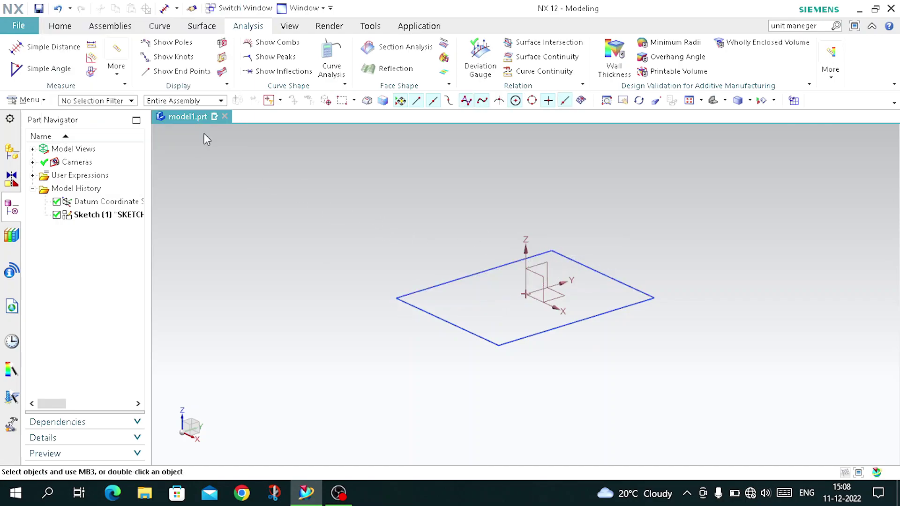
- Preview an extrusion of the upper-left sketch edge in millimetres, then cancel without creating it
left_click(60, 26)
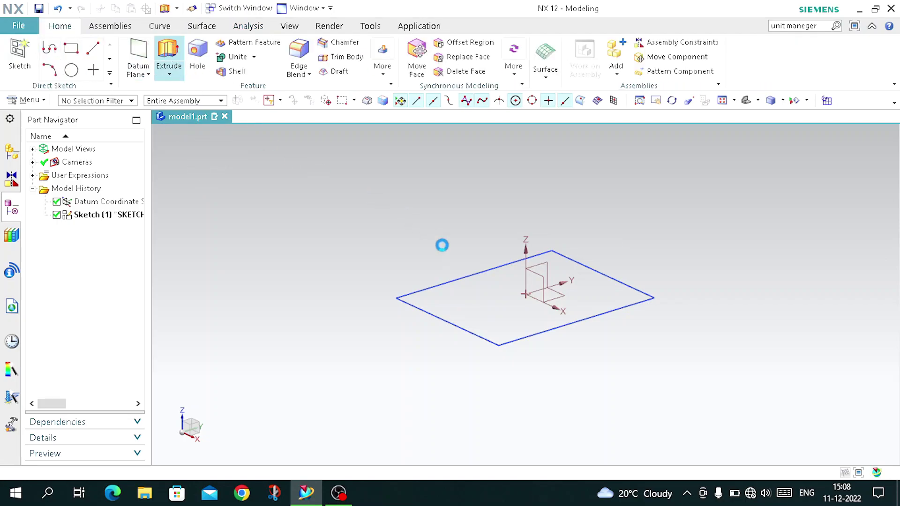
left_click(455, 282)
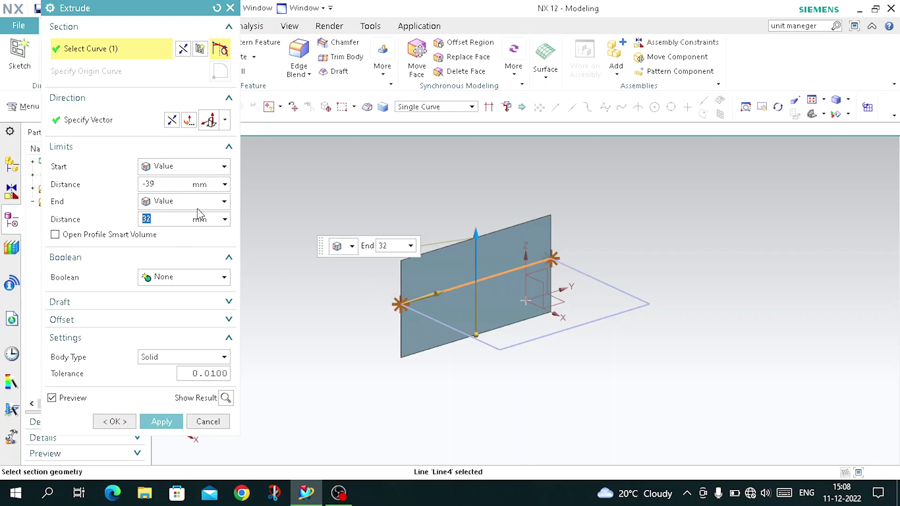
left_click(209, 425)
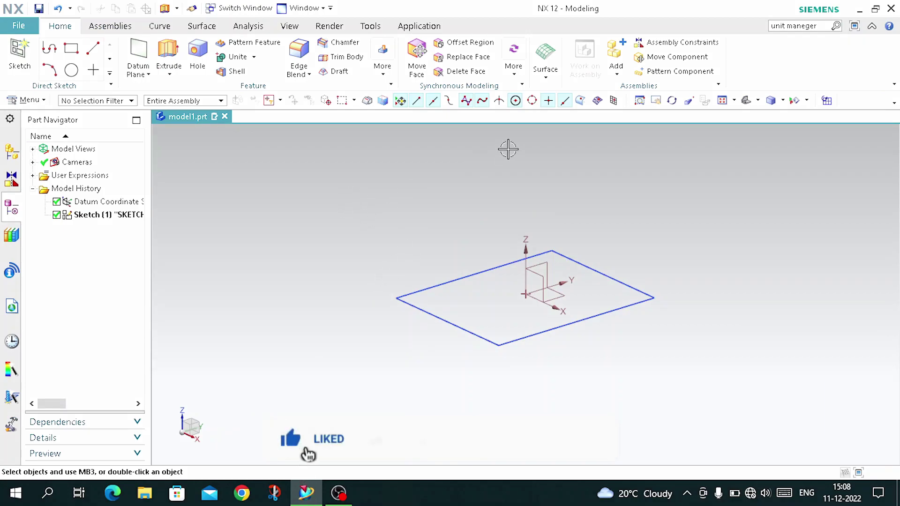
- Search Command Finder for 'unit maneger', dismiss the results, and exit NX without saving yet
left_click(836, 26)
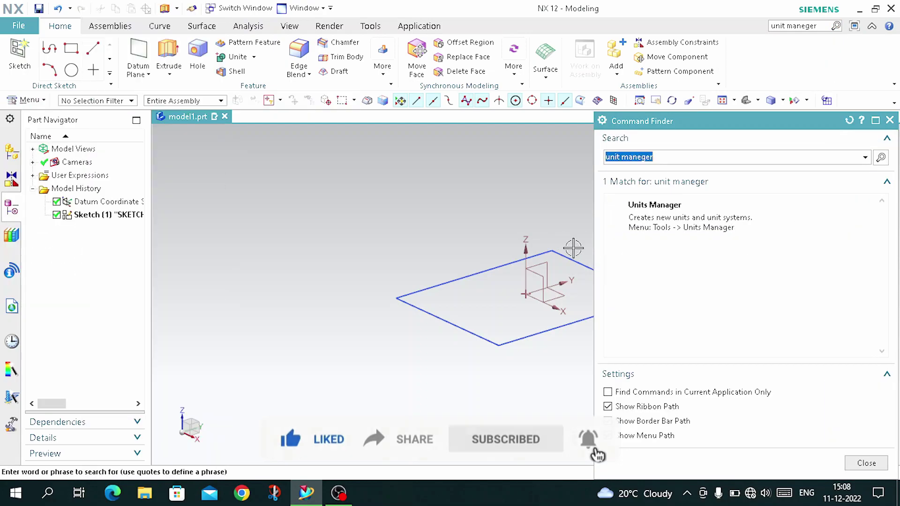
right_click(526, 191)
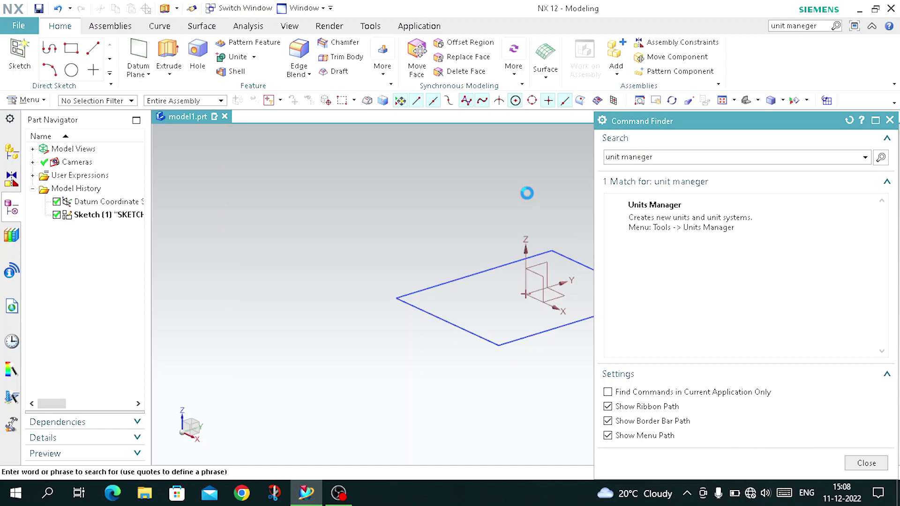
left_click(890, 121)
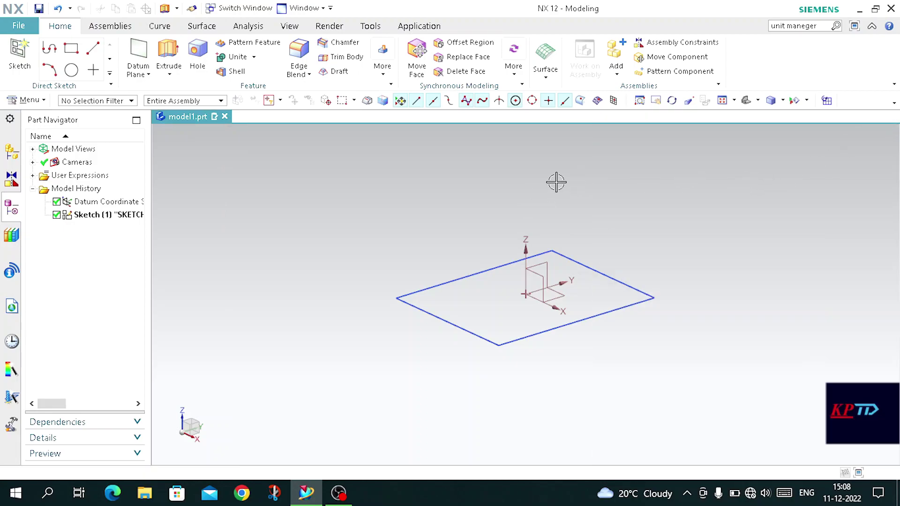
left_click(891, 9)
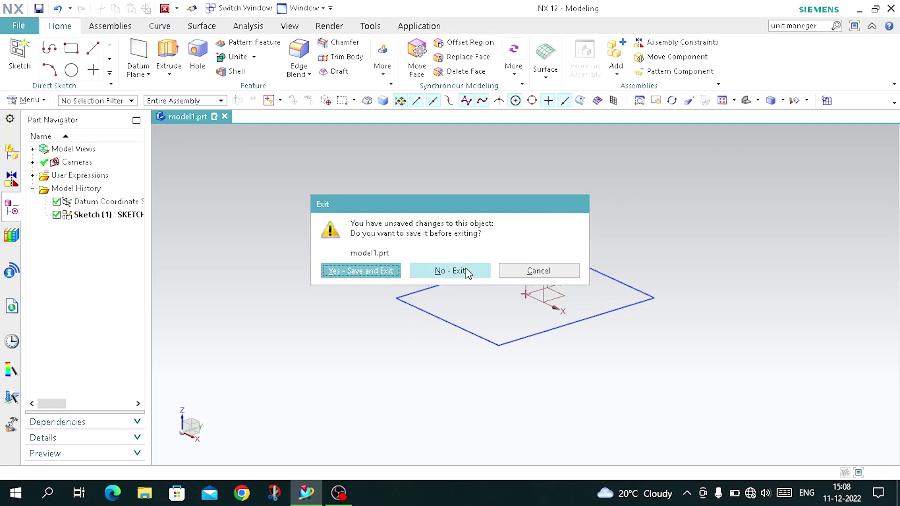